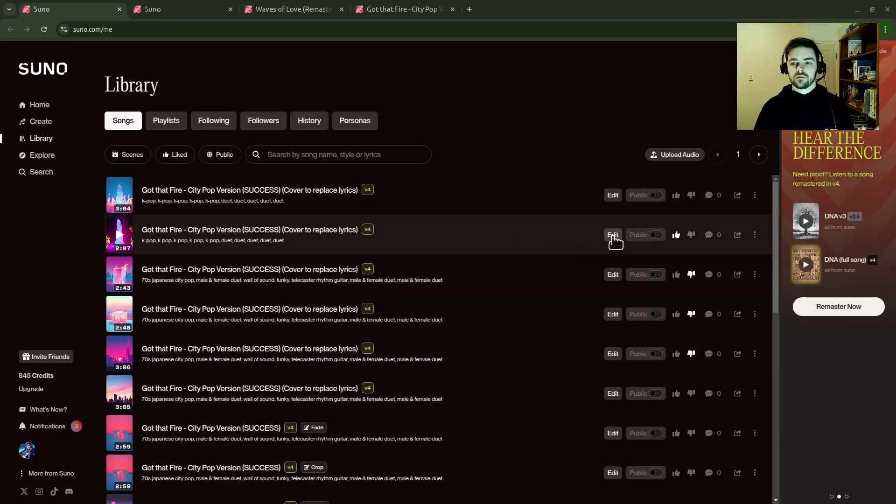
- View the Replace Section tip in the editor of the 2:07 Got that Fire cover, and return to the library
{"action": "left_click", "coordinate": [613, 236]}
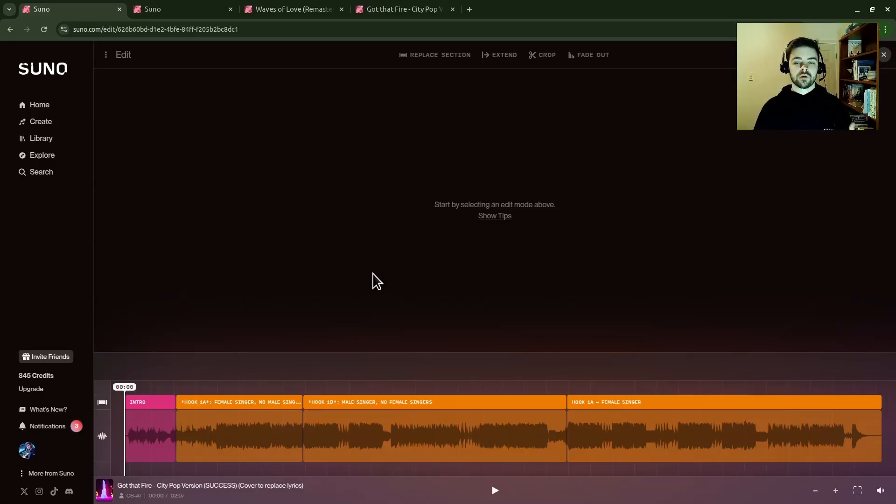
{"action": "left_click", "coordinate": [494, 216]}
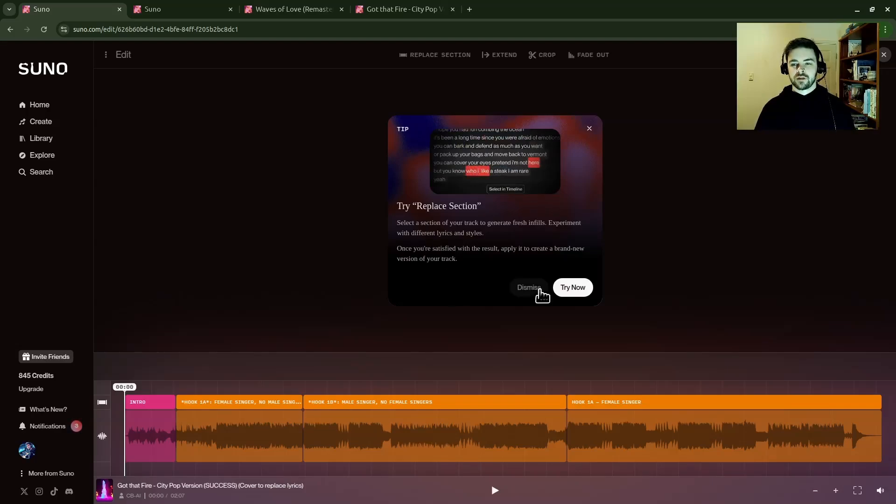
{"action": "left_click", "coordinate": [539, 290]}
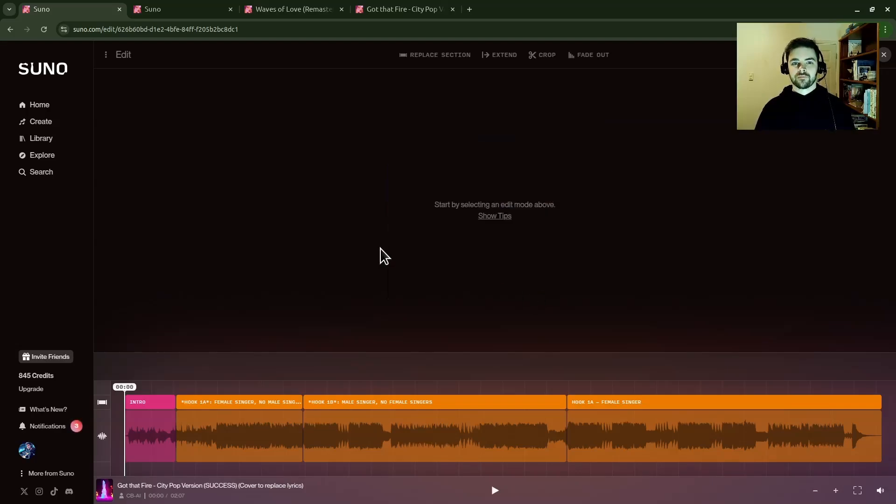
{"action": "left_click", "coordinate": [10, 29]}
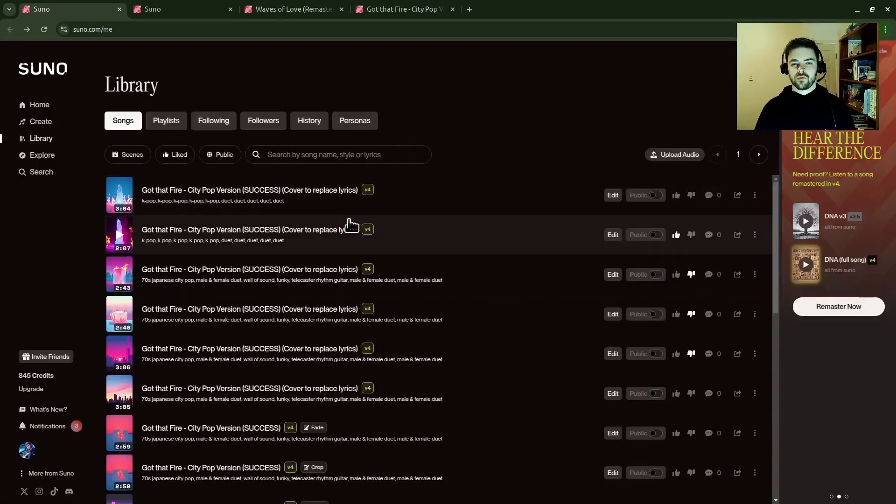
- View the Crop Song editor for the same 2:07 Got that Fire cover, and return to the library
{"action": "left_click", "coordinate": [754, 236]}
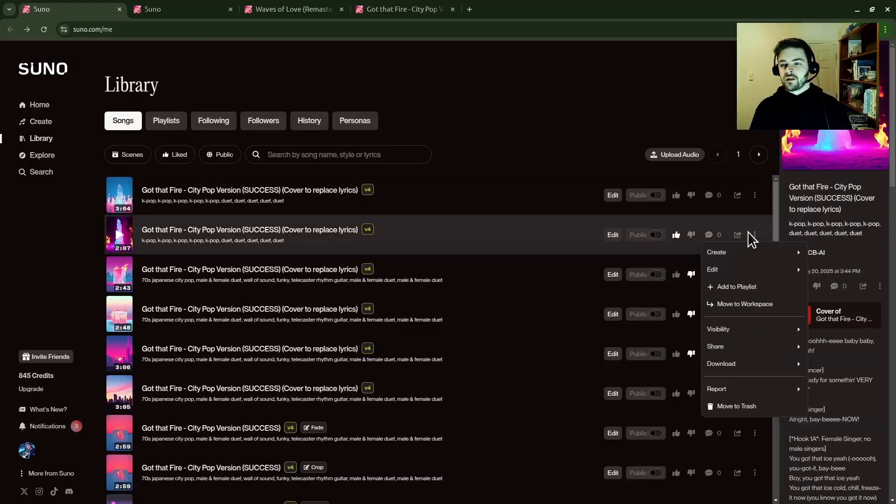
{"action": "mouse_move", "coordinate": [748, 278]}
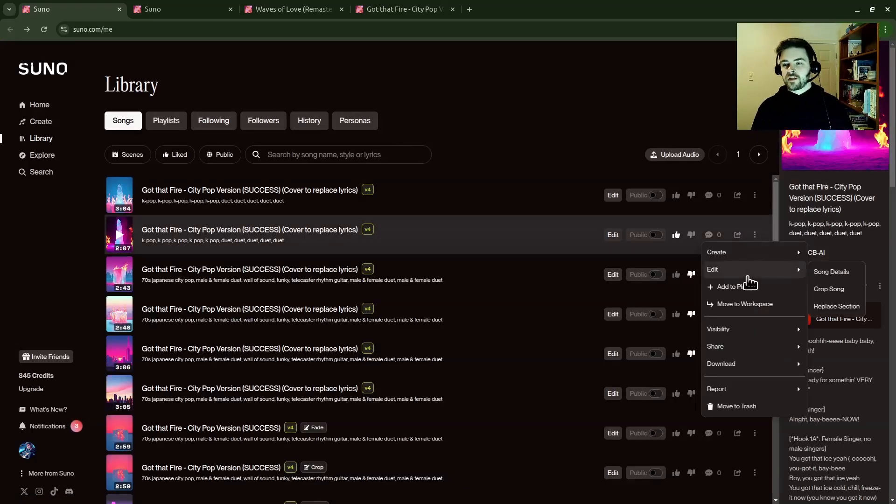
{"action": "left_click", "coordinate": [837, 289]}
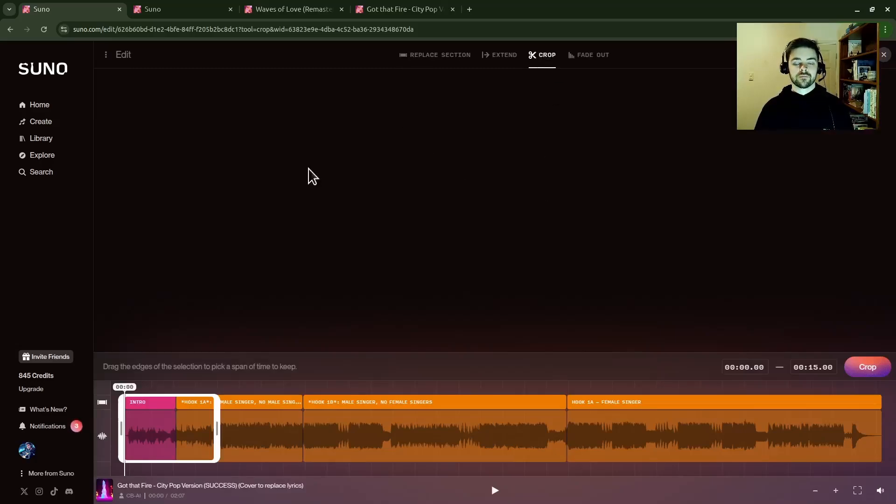
{"action": "left_click", "coordinate": [11, 29]}
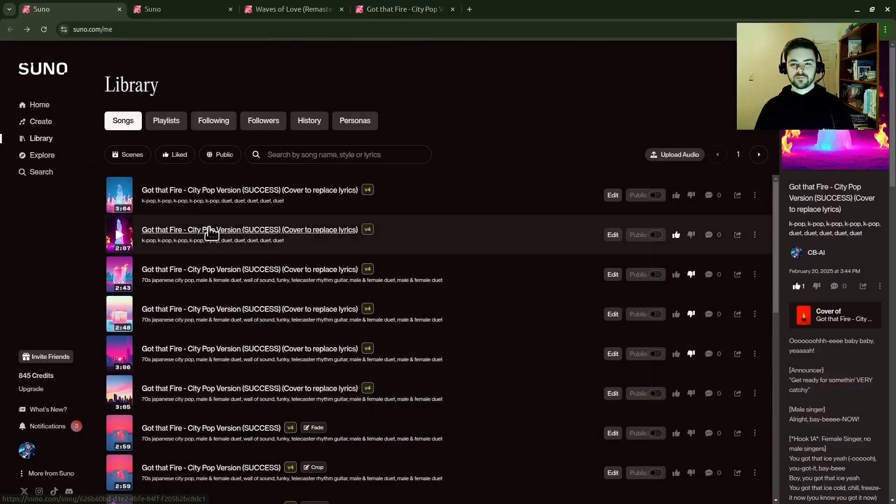
- Open the song page of the 2:07 Got that Fire cover and look at its available edit options
{"action": "left_click", "coordinate": [213, 231]}
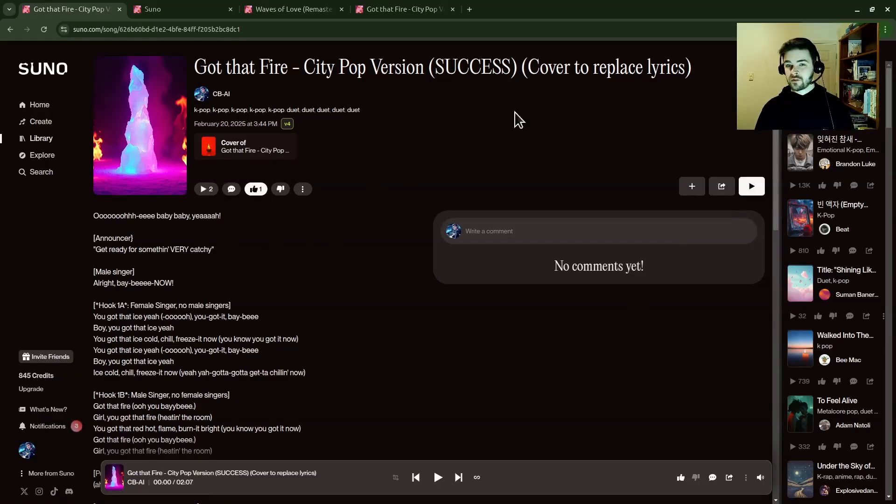
{"action": "left_click", "coordinate": [302, 189]}
{"action": "mouse_move", "coordinate": [317, 225]}
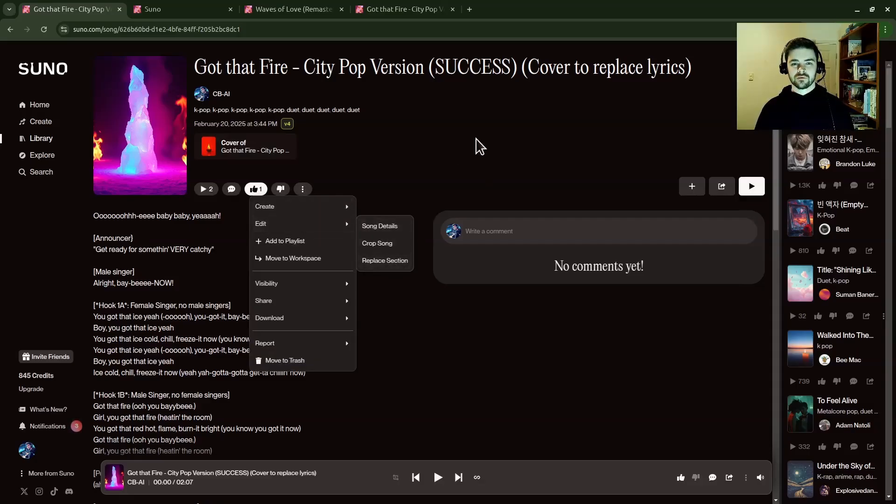
{"action": "left_click", "coordinate": [479, 178]}
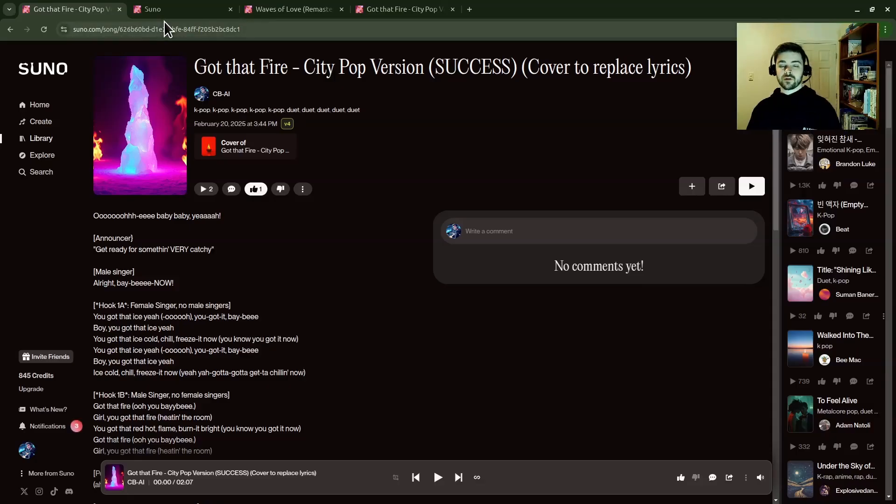
- Switch to the Waves of Love (Remastered) song page and look through its full lyrics
{"action": "left_click", "coordinate": [150, 10]}
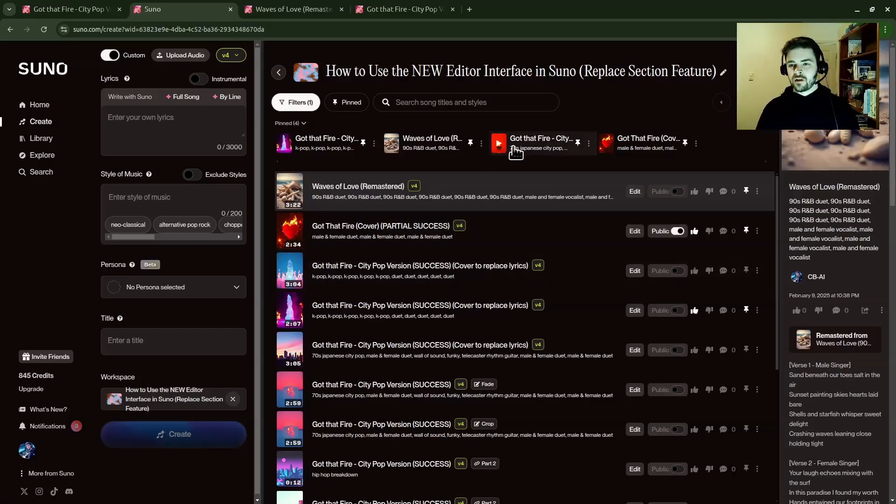
{"action": "left_click", "coordinate": [296, 11]}
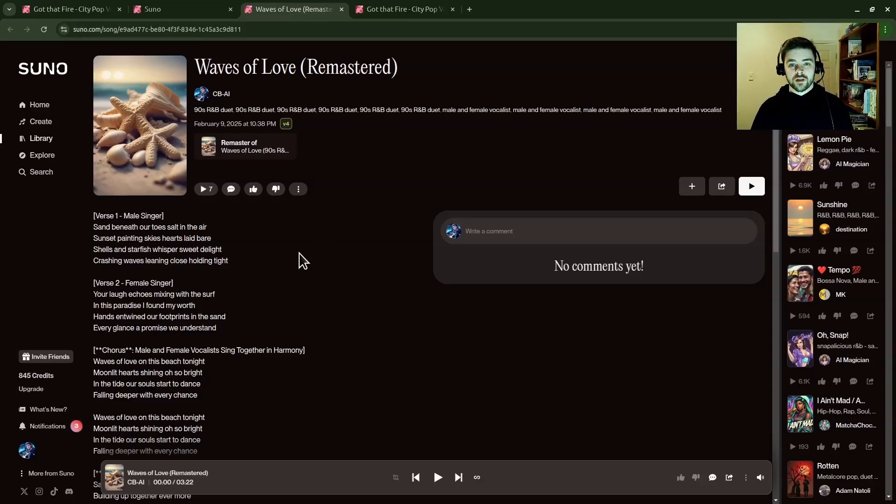
{"action": "scroll", "coordinate": [300, 280], "scroll_direction": "down", "scroll_amount": 5}
{"action": "scroll", "coordinate": [262, 249], "scroll_direction": "down", "scroll_amount": 4}
{"action": "scroll", "coordinate": [247, 245], "scroll_direction": "up", "scroll_amount": 7}
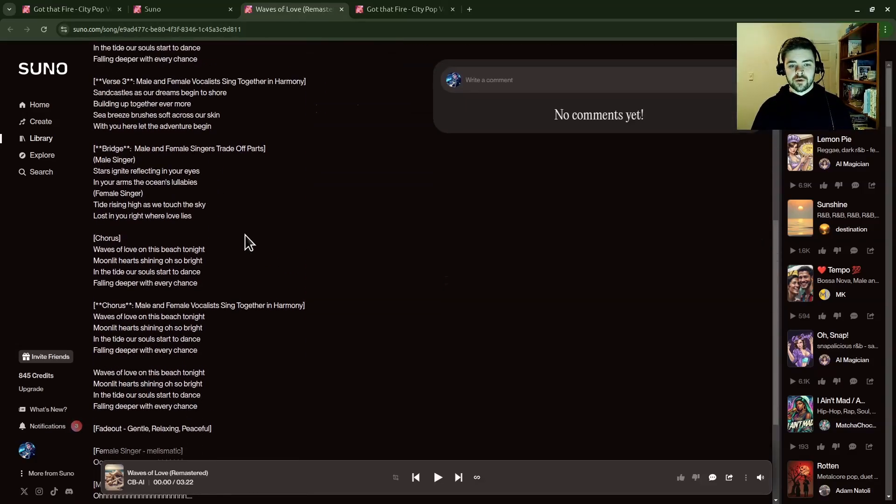
{"action": "scroll", "coordinate": [226, 250], "scroll_direction": "up", "scroll_amount": 2}
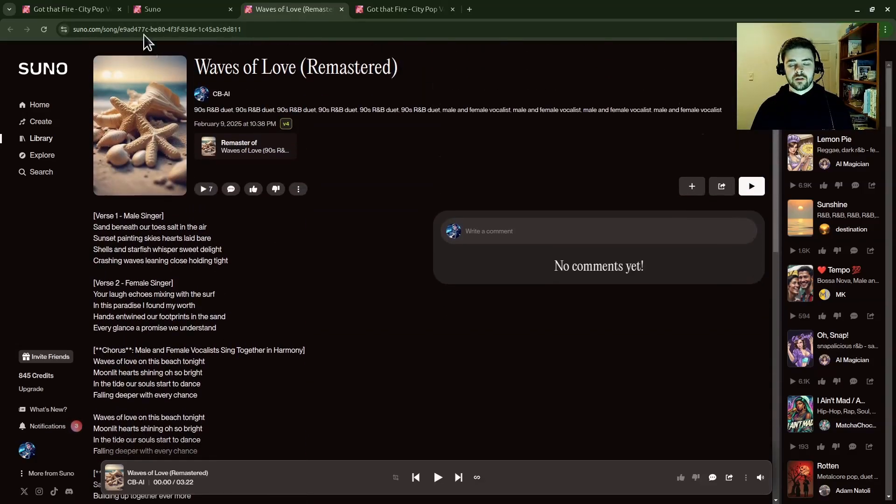
- Examine the section tags in the Waves of Love lyrics, highlighting Verse 1, Verse 2, Chorus, Verse 3 and Bridge
{"action": "left_click", "coordinate": [298, 189]}
{"action": "left_click", "coordinate": [82, 219]}
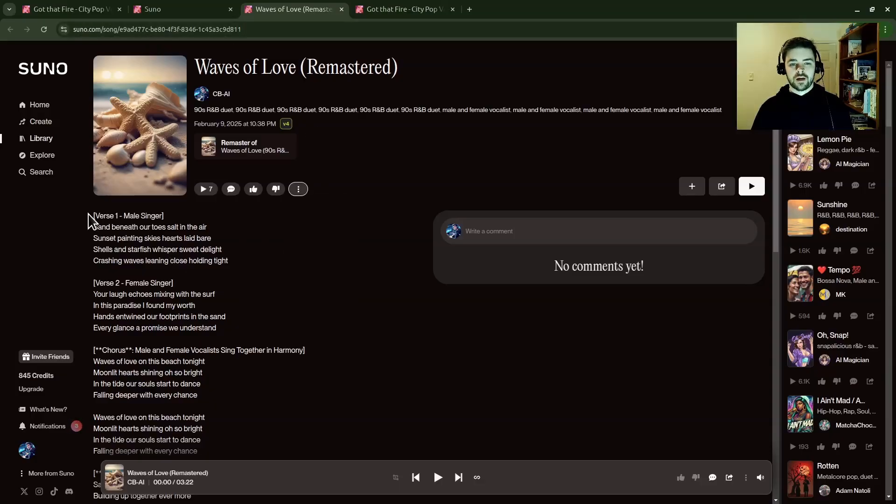
{"action": "mouse_move", "coordinate": [165, 216]}
{"action": "left_mouse_down"}
{"action": "mouse_move", "coordinate": [90, 217]}
{"action": "mouse_move", "coordinate": [165, 216]}
{"action": "left_mouse_up"}
{"action": "left_click", "coordinate": [166, 266]}
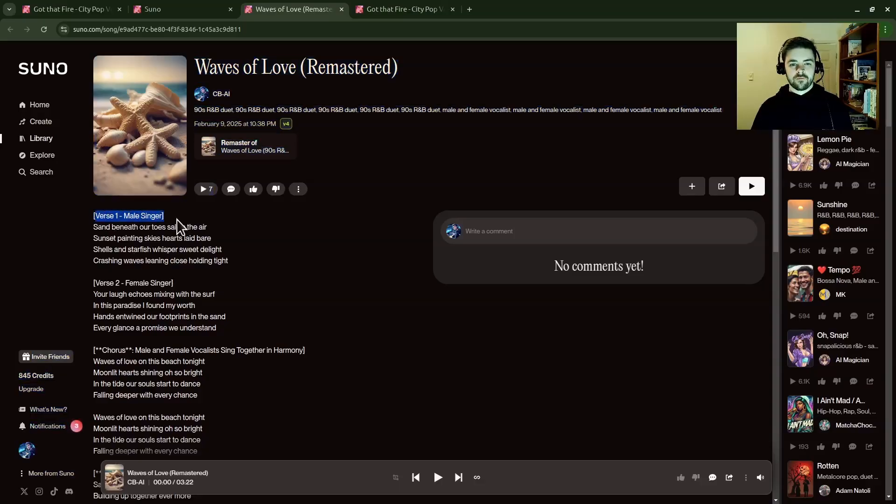
{"action": "left_click_drag", "start_coordinate": [95, 283], "coordinate": [186, 286]}
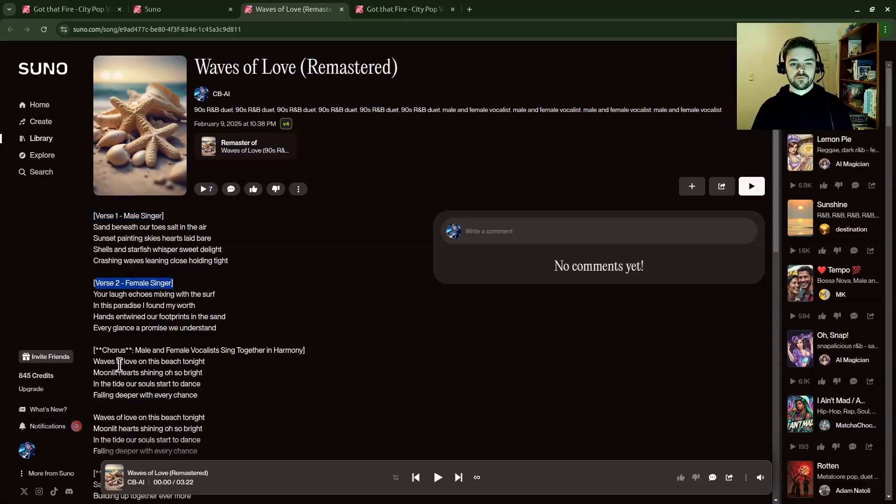
{"action": "left_click_drag", "start_coordinate": [96, 351], "coordinate": [314, 354]}
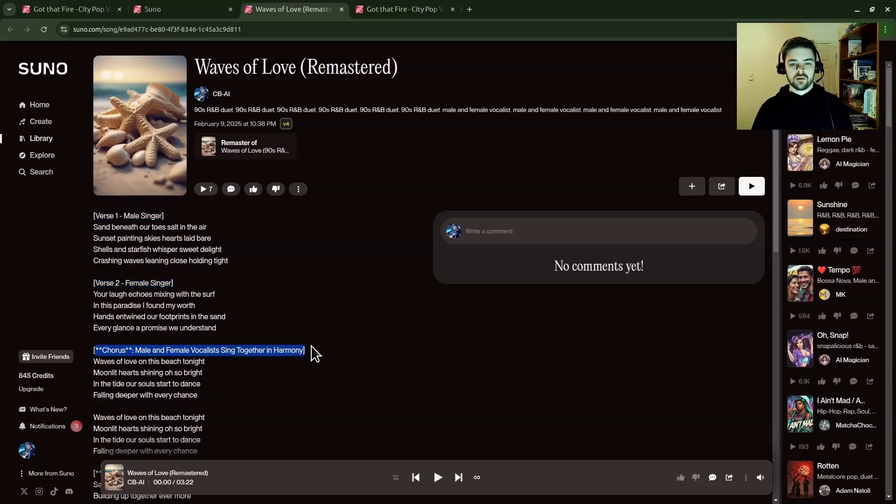
{"action": "scroll", "coordinate": [315, 391], "scroll_direction": "down", "scroll_amount": 5}
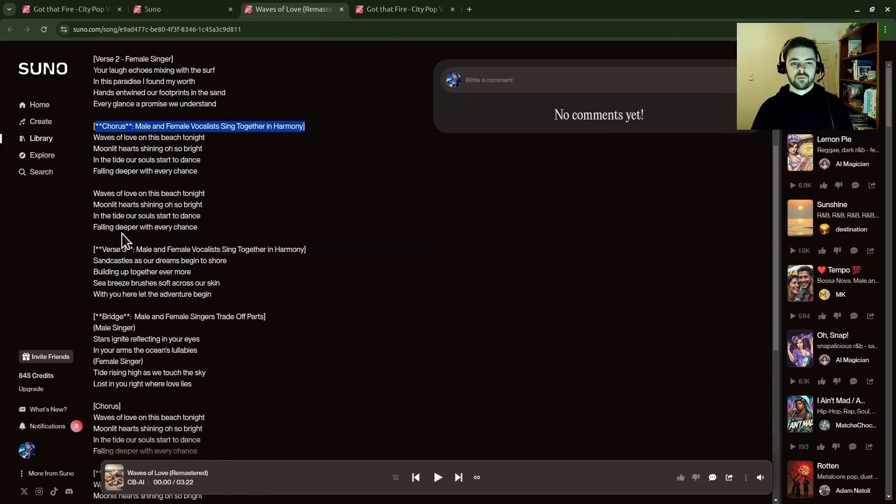
{"action": "left_click_drag", "start_coordinate": [143, 248], "coordinate": [91, 258]}
{"action": "left_click", "coordinate": [136, 326]}
{"action": "left_click_drag", "start_coordinate": [145, 317], "coordinate": [109, 316]}
{"action": "scroll", "coordinate": [116, 315], "scroll_direction": "down", "scroll_amount": 7}
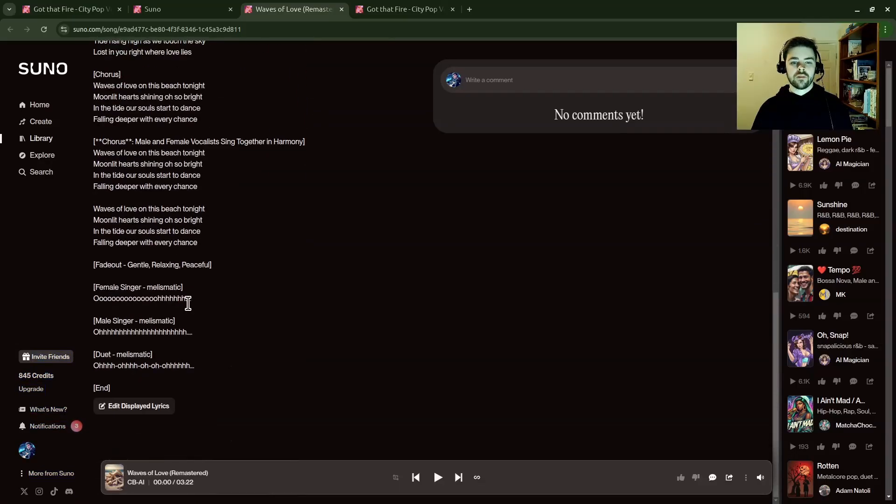
{"action": "scroll", "coordinate": [180, 356], "scroll_direction": "up", "scroll_amount": 13}
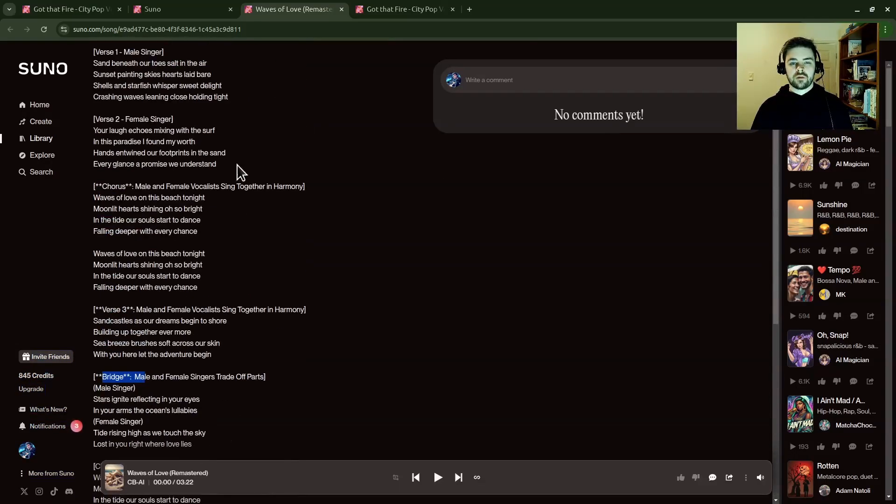
- Open Waves of Love (Remastered) in the editor's Replace Section mode
{"action": "left_click", "coordinate": [303, 189]}
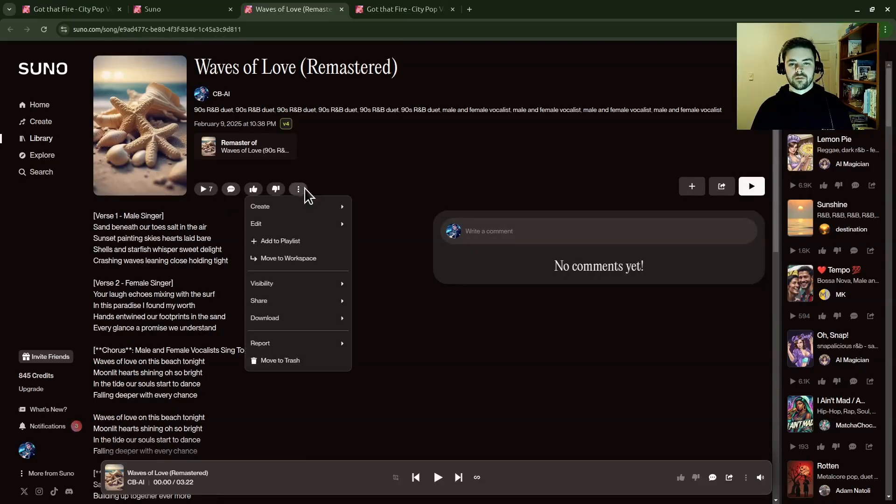
{"action": "mouse_move", "coordinate": [315, 228]}
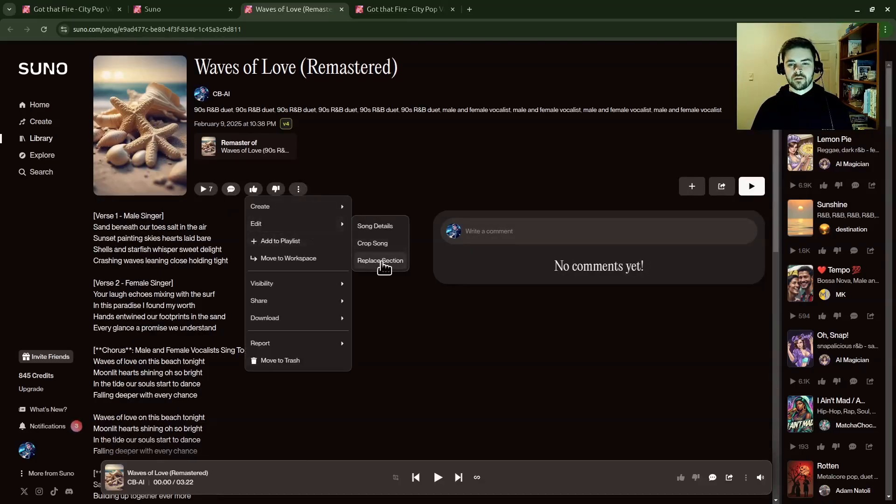
{"action": "left_click", "coordinate": [380, 261]}
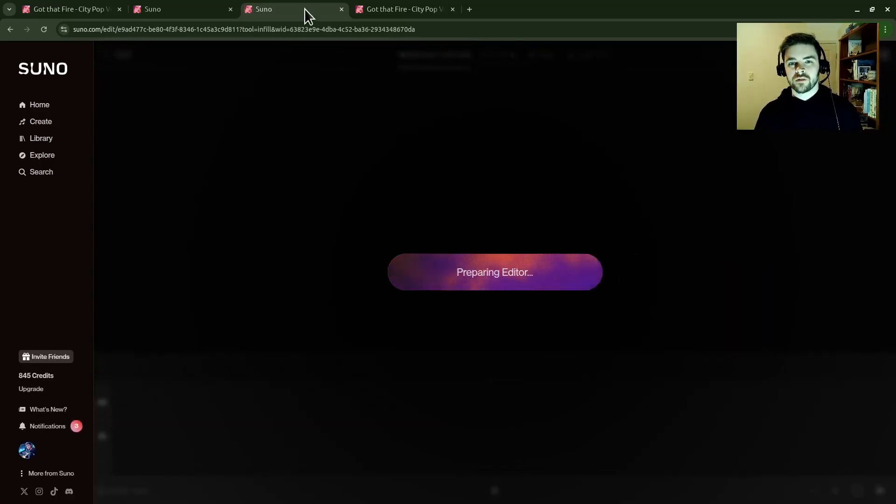
{"action": "left_click", "coordinate": [209, 15]}
{"action": "left_click", "coordinate": [277, 12]}
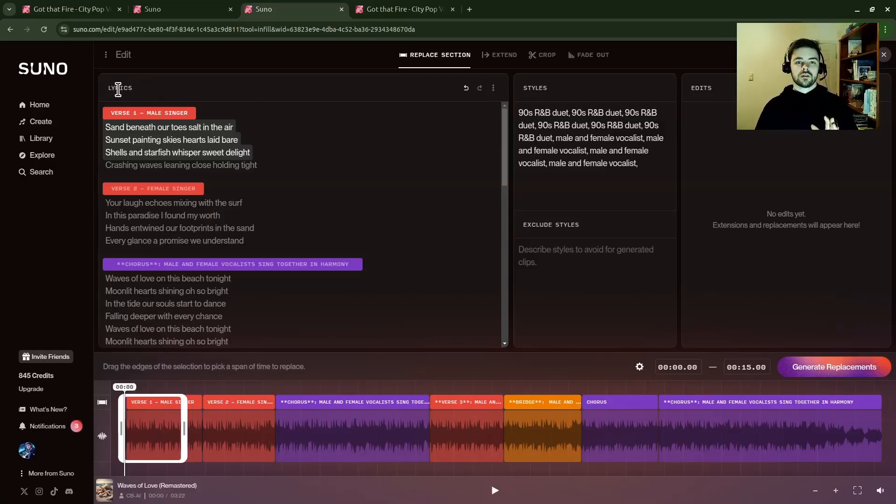
- Examine how the verse, chorus and bridge tags divide the Waves of Love lyrics in the editor
{"action": "scroll", "coordinate": [311, 237], "scroll_direction": "down", "scroll_amount": 10}
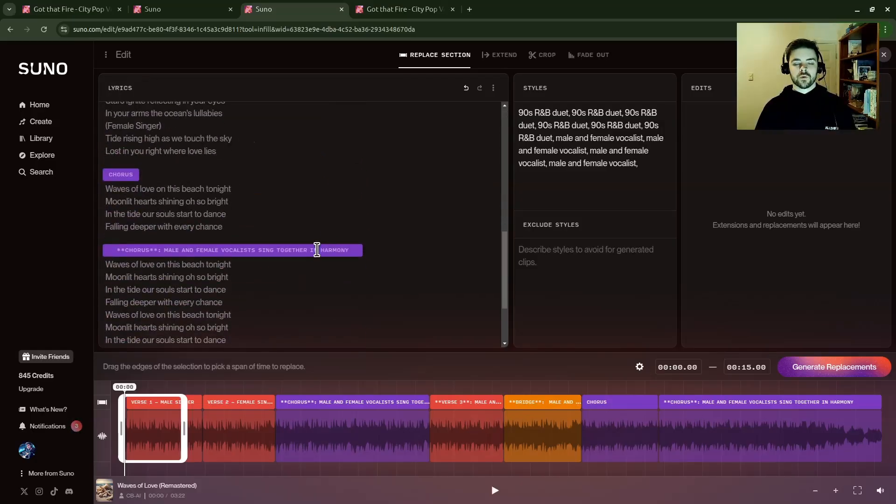
{"action": "scroll", "coordinate": [304, 260], "scroll_direction": "up", "scroll_amount": 10}
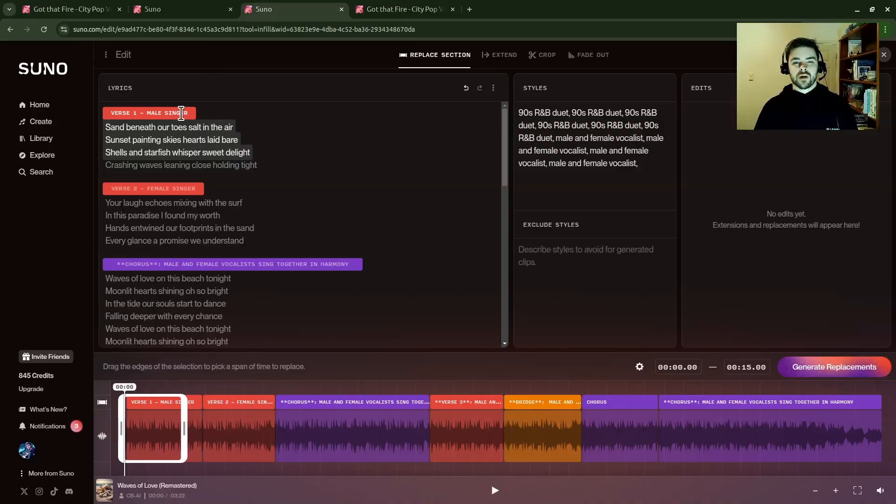
{"action": "scroll", "coordinate": [231, 205], "scroll_direction": "down", "scroll_amount": 2}
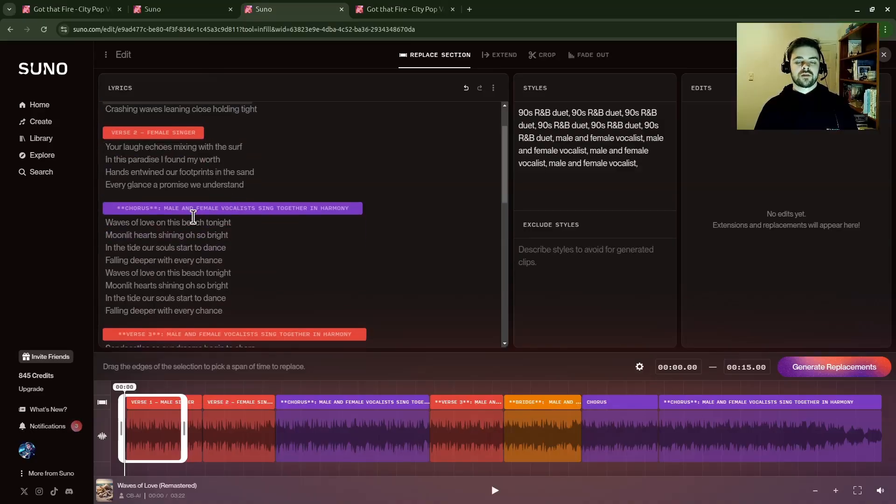
{"action": "scroll", "coordinate": [207, 216], "scroll_direction": "up", "scroll_amount": 2}
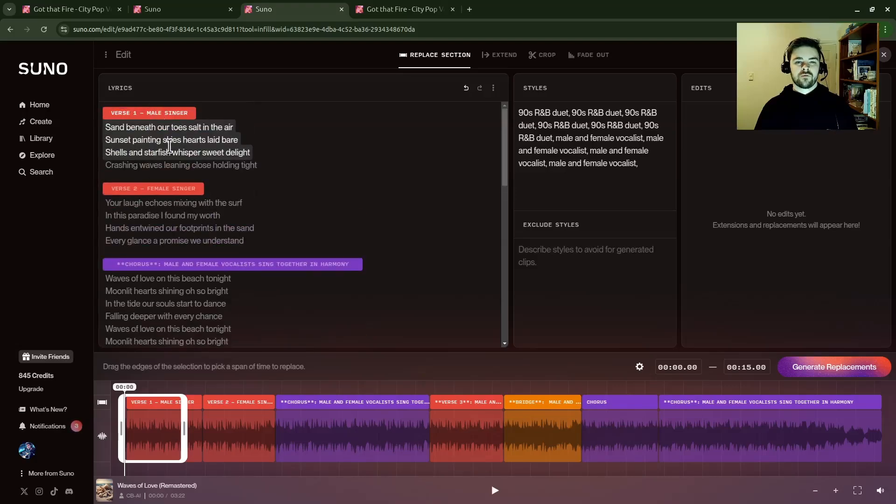
{"action": "scroll", "coordinate": [174, 199], "scroll_direction": "down", "scroll_amount": 8}
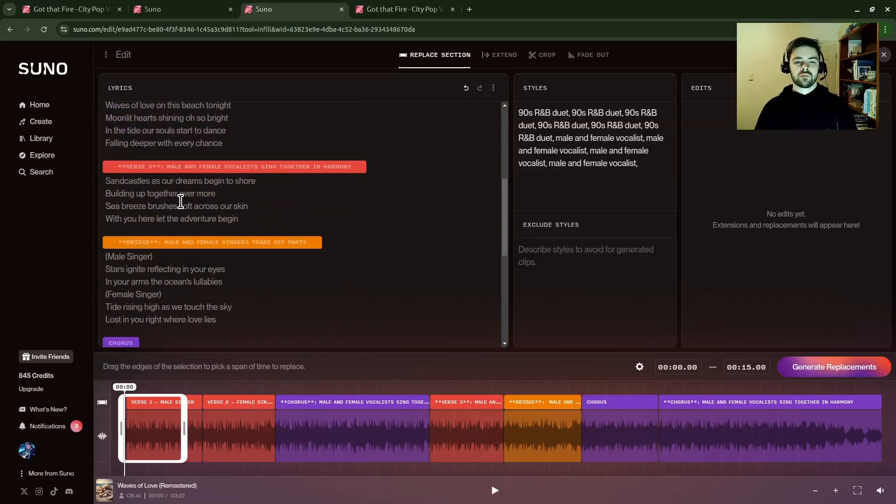
{"action": "scroll", "coordinate": [215, 216], "scroll_direction": "down", "scroll_amount": 5}
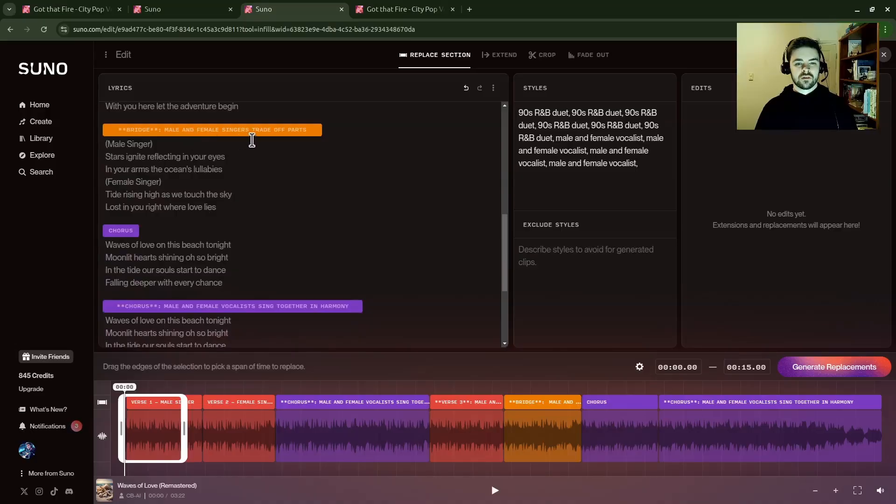
{"action": "scroll", "coordinate": [251, 196], "scroll_direction": "down", "scroll_amount": 1}
{"action": "scroll", "coordinate": [230, 256], "scroll_direction": "down", "scroll_amount": 4}
- Set the replacement range to 00:20.89–00:45.69, covering Verse 2 and the beginning of the first chorus
{"action": "scroll", "coordinate": [234, 206], "scroll_direction": "up", "scroll_amount": 15}
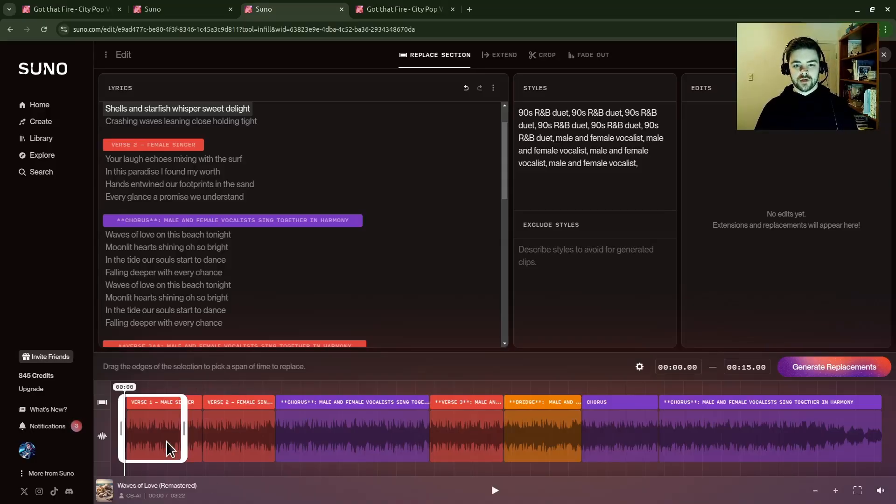
{"action": "left_click_drag", "start_coordinate": [184, 429], "coordinate": [297, 428]}
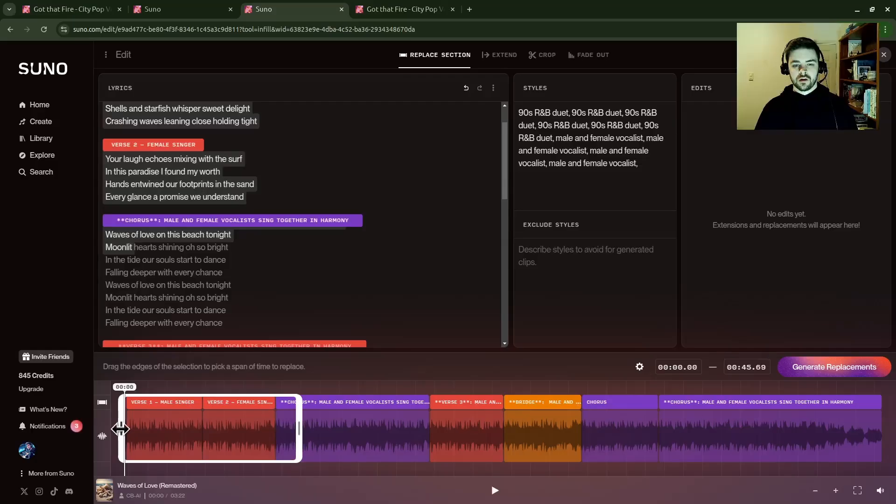
{"action": "left_click_drag", "start_coordinate": [122, 428], "coordinate": [202, 435]}
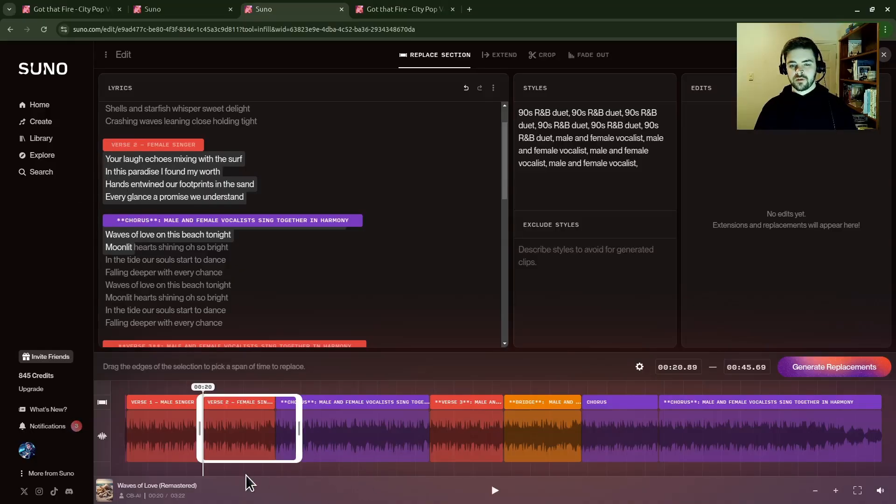
- Set the replacement range to 00:35.72–01:27.94, from the end of Verse 2 through the first chorus into Verse 3
{"action": "left_click_drag", "start_coordinate": [258, 472], "coordinate": [457, 434]}
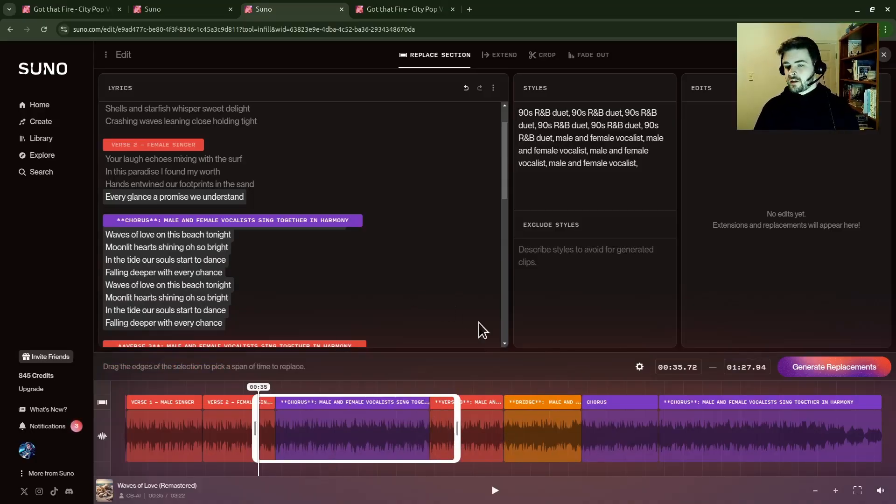
{"action": "scroll", "coordinate": [465, 305], "scroll_direction": "down", "scroll_amount": 2}
{"action": "scroll", "coordinate": [303, 206], "scroll_direction": "up", "scroll_amount": 2}
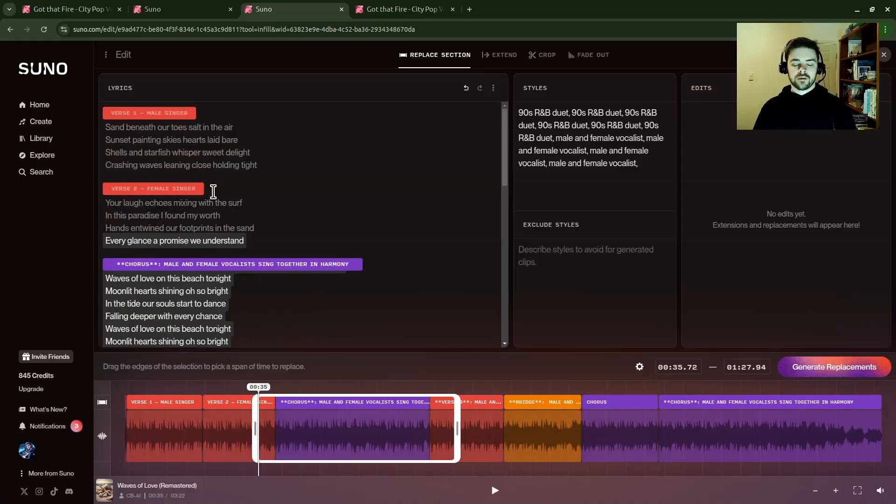
{"action": "left_click", "coordinate": [213, 152]}
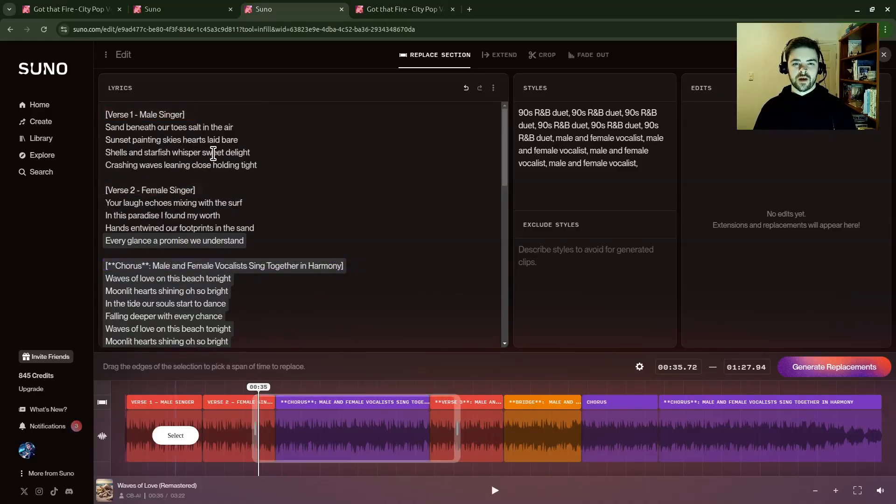
{"action": "scroll", "coordinate": [259, 273], "scroll_direction": "down", "scroll_amount": 1}
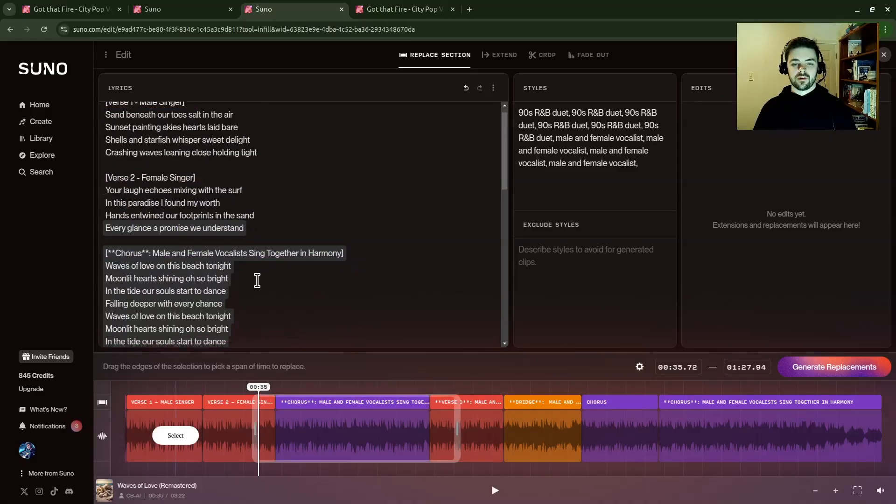
{"action": "left_click", "coordinate": [311, 435]}
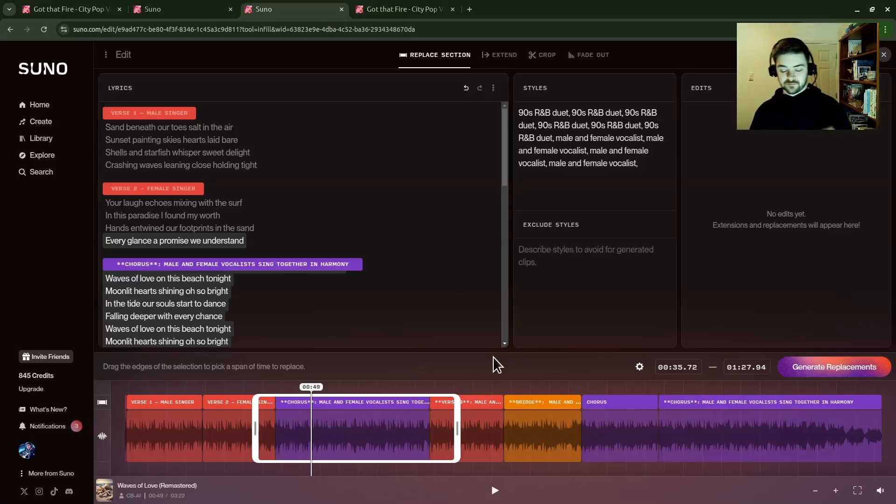
- In the replace settings, turn off Keep Duration, toggle Instrumental on and back off, and close the settings
{"action": "left_click", "coordinate": [639, 369]}
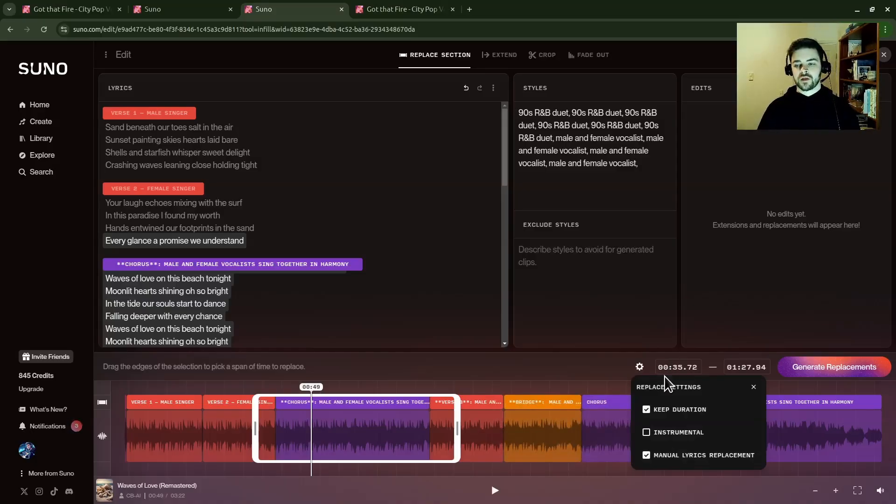
{"action": "mouse_move", "coordinate": [674, 411]}
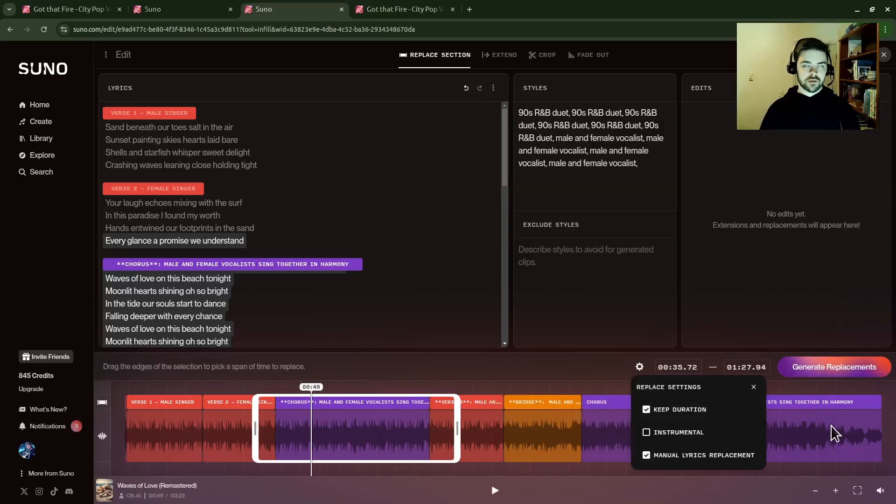
{"action": "left_click", "coordinate": [660, 432]}
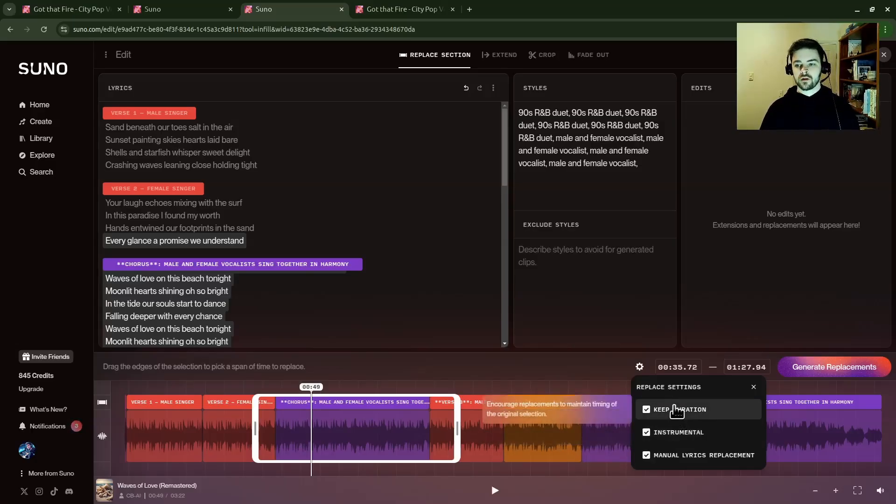
{"action": "left_click", "coordinate": [676, 410]}
{"action": "left_click", "coordinate": [679, 431]}
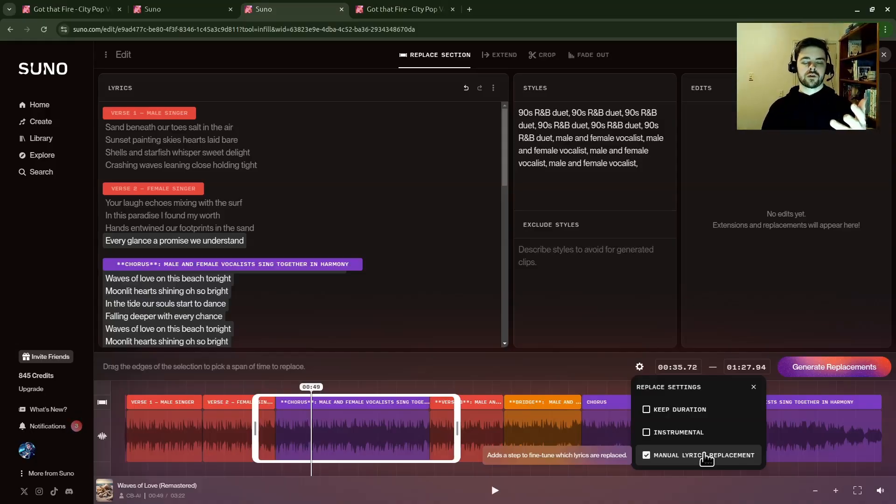
{"action": "left_click", "coordinate": [754, 386]}
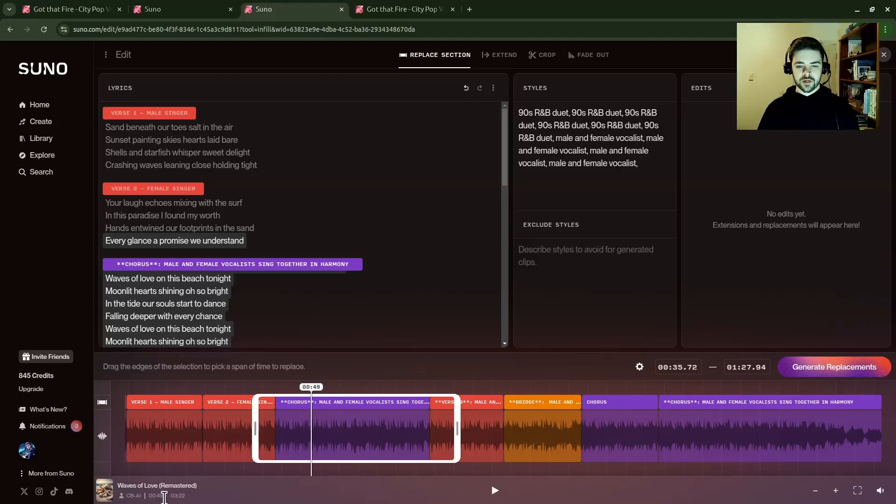
- Highlight the song's total duration and briefly play the track before pausing it
{"action": "left_click_drag", "start_coordinate": [194, 499], "coordinate": [178, 494]}
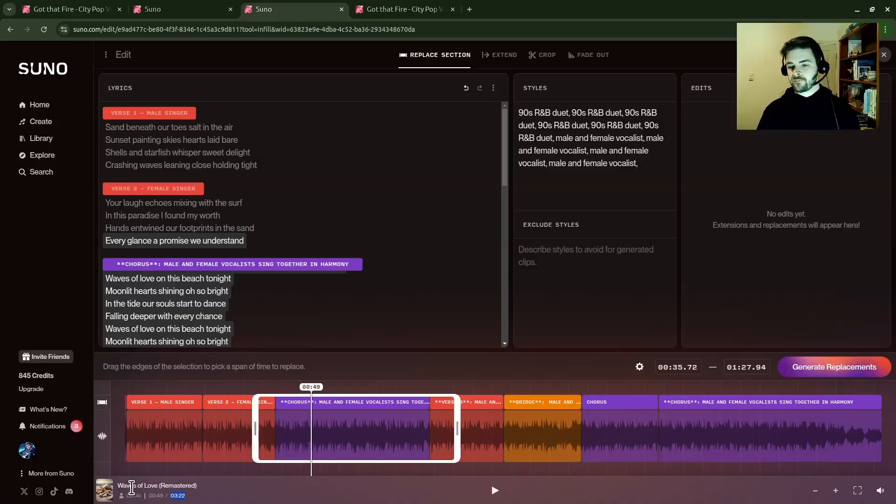
{"action": "left_click", "coordinate": [494, 491]}
{"action": "left_click", "coordinate": [495, 491]}
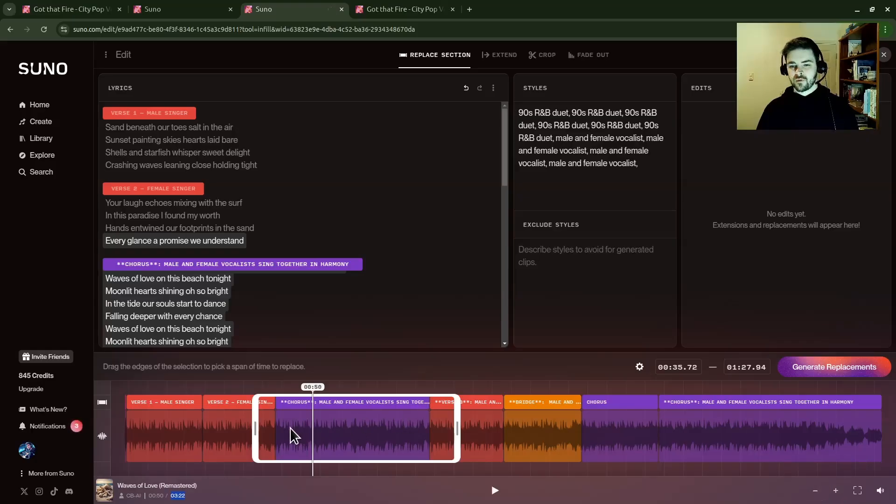
- Set the replacement range to 00:23.63–00:36.98 within Verse 2
{"action": "left_click_drag", "start_coordinate": [212, 426], "coordinate": [266, 430]}
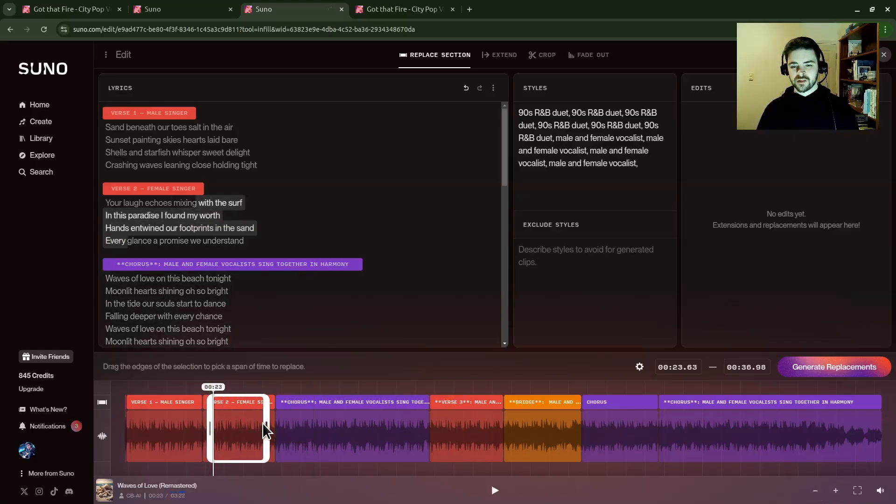
{"action": "left_click", "coordinate": [835, 490]}
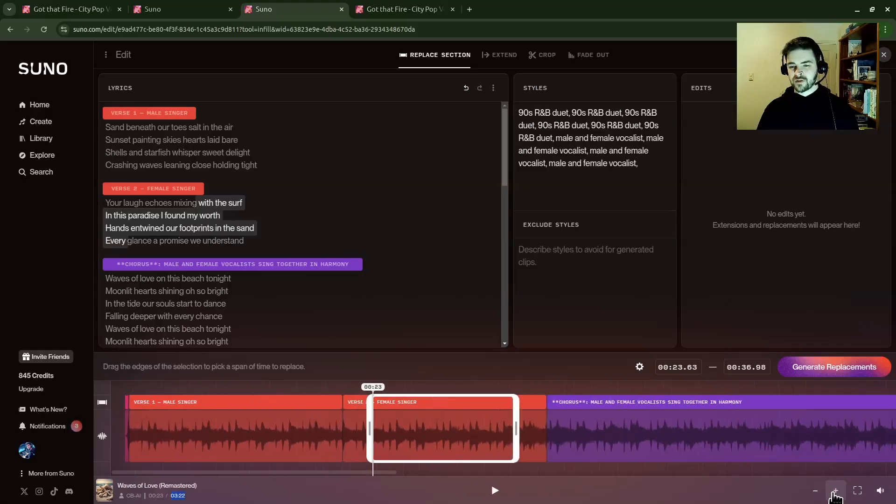
{"action": "left_click", "coordinate": [835, 490]}
{"action": "left_click", "coordinate": [815, 493]}
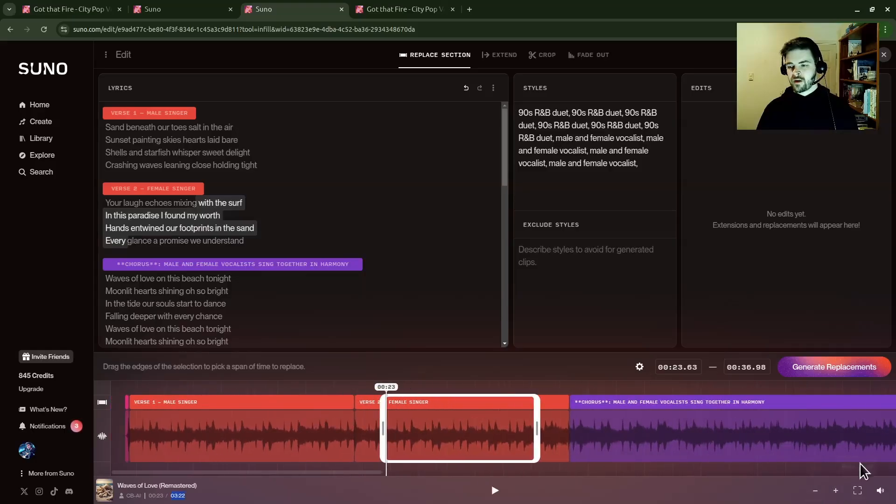
{"action": "left_click", "coordinate": [856, 493]}
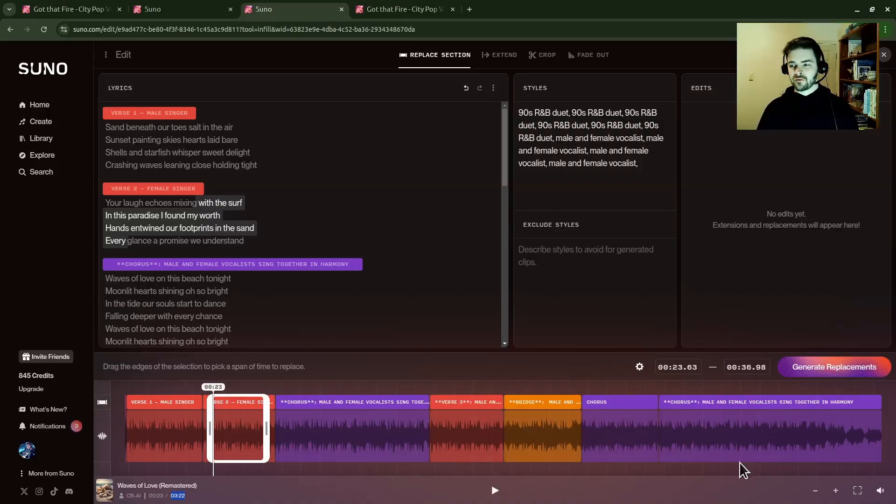
{"action": "mouse_move", "coordinate": [882, 495]}
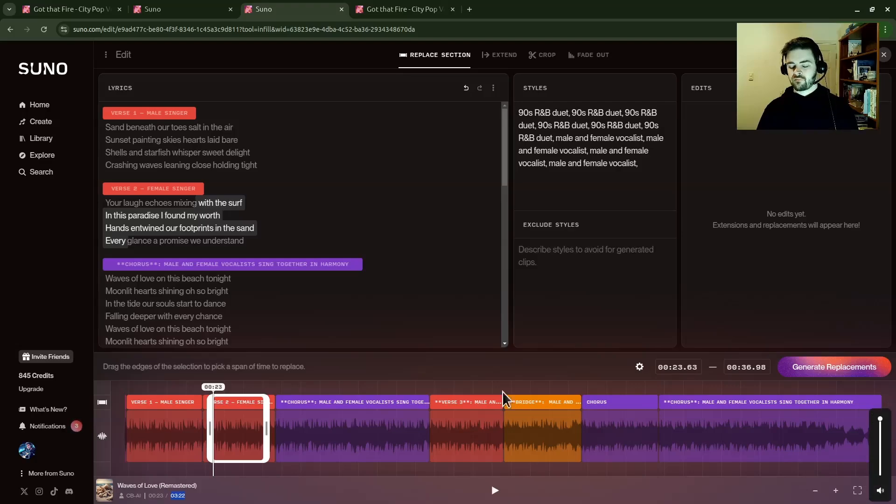
{"action": "left_click", "coordinate": [532, 372]}
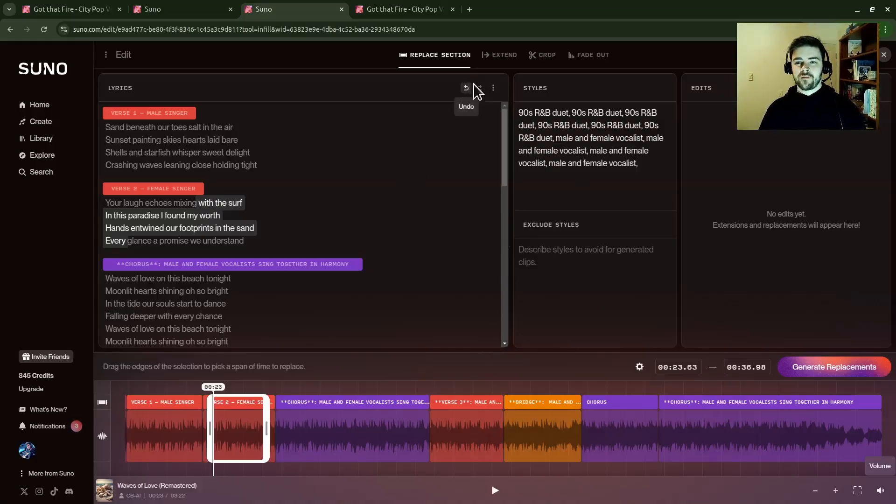
- Replace the Verse 2 lyrics from "with the surf" through "In this paradise I found my worth" with "Idfkjgapso4 t8uw ;lagkja"
{"action": "left_click", "coordinate": [117, 157]}
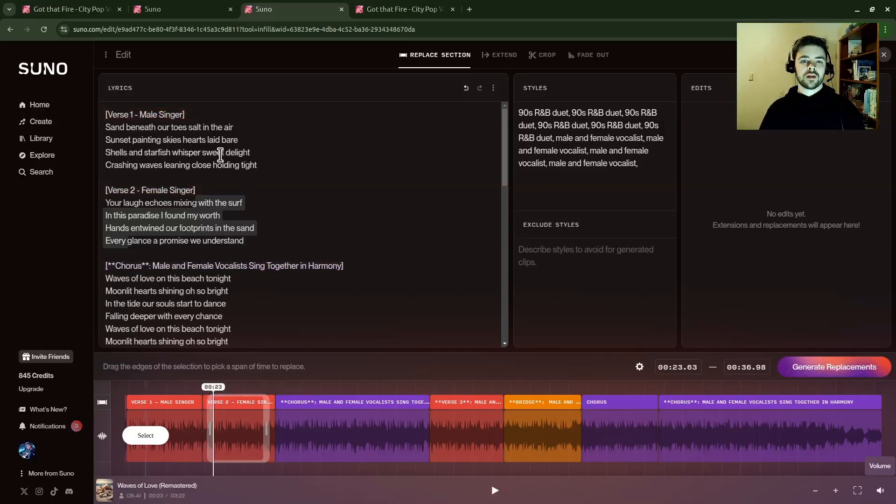
{"action": "left_click_drag", "start_coordinate": [199, 203], "coordinate": [277, 218]}
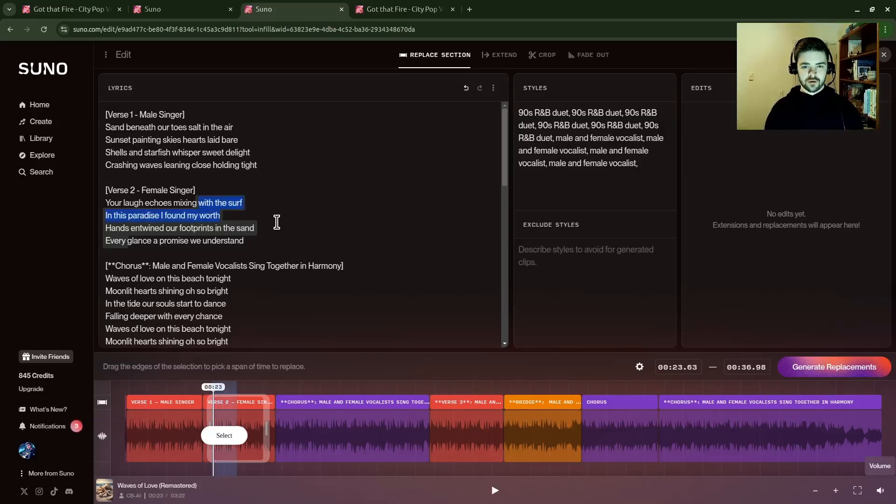
{"action": "type", "text": "Idfkjgapso4 t8uw ;lagkja"}
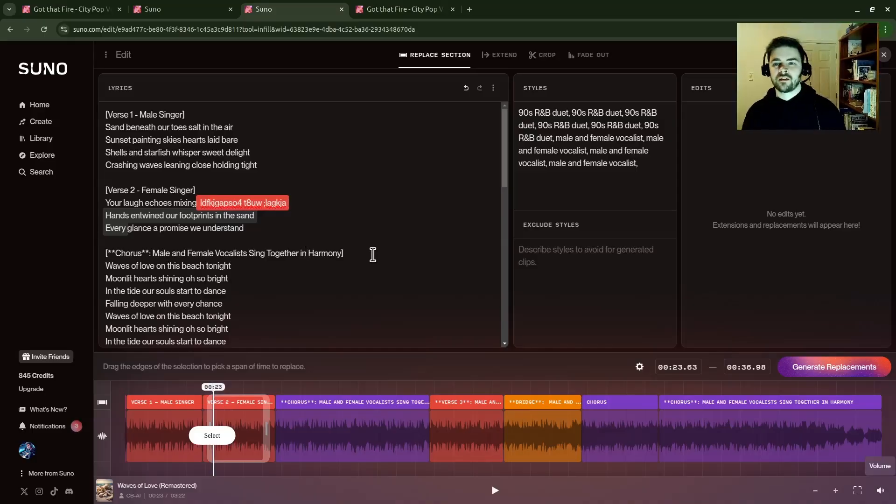
- Undo the Verse 2 lyric change, redo it, and undo it again
{"action": "left_click", "coordinate": [466, 90]}
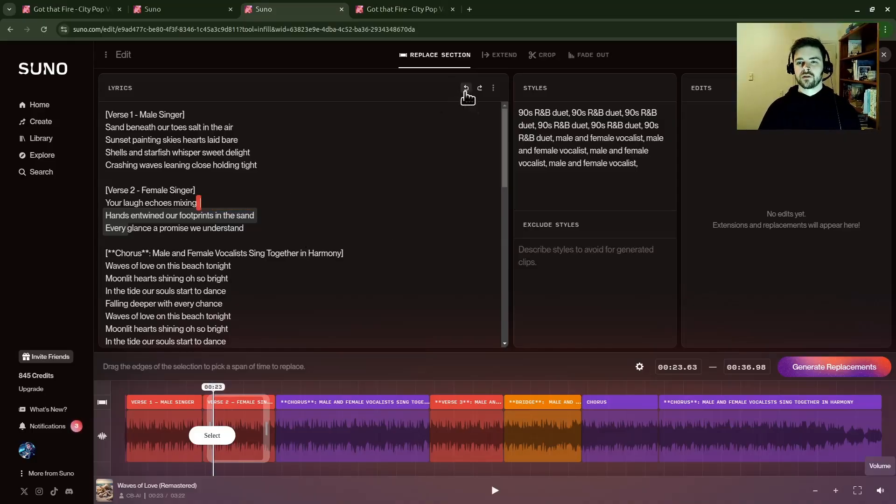
{"action": "left_click", "coordinate": [480, 89]}
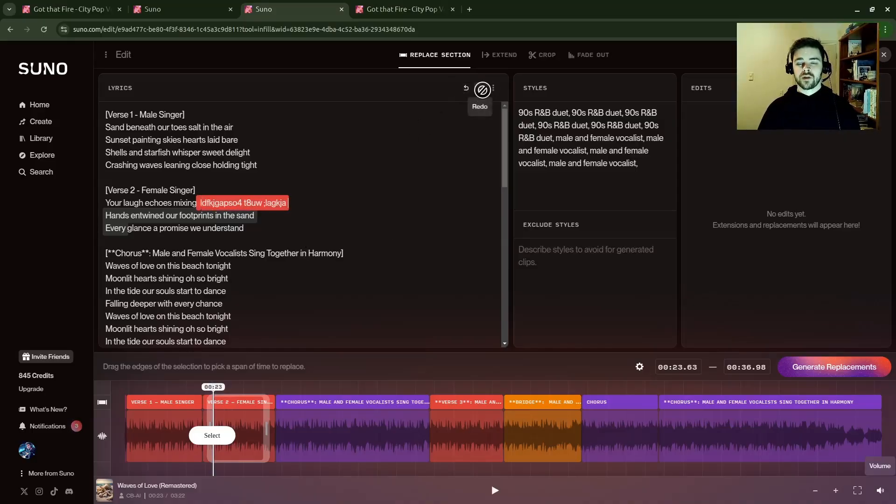
{"action": "left_click", "coordinate": [466, 88]}
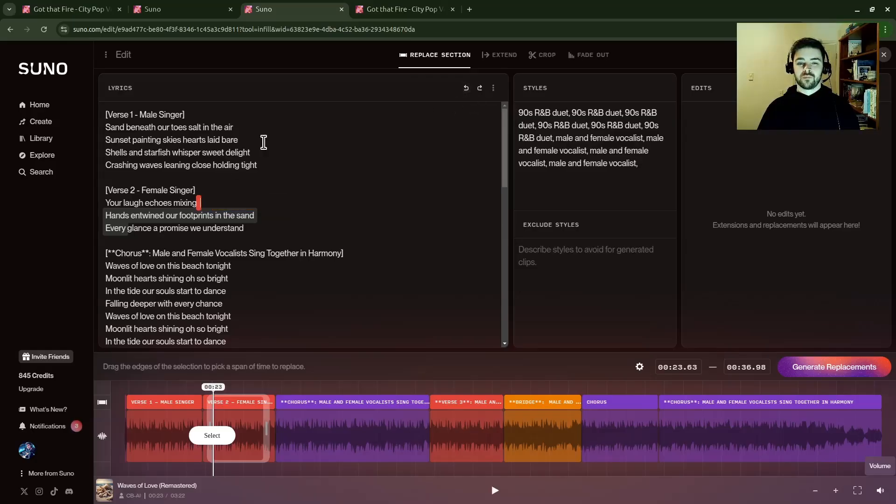
- Show the lyrics reset option and overwrite passages from Verse 1 through Verse 3 with random text such as "ouasd fae" and "asdaw e"
{"action": "left_click", "coordinate": [493, 88]}
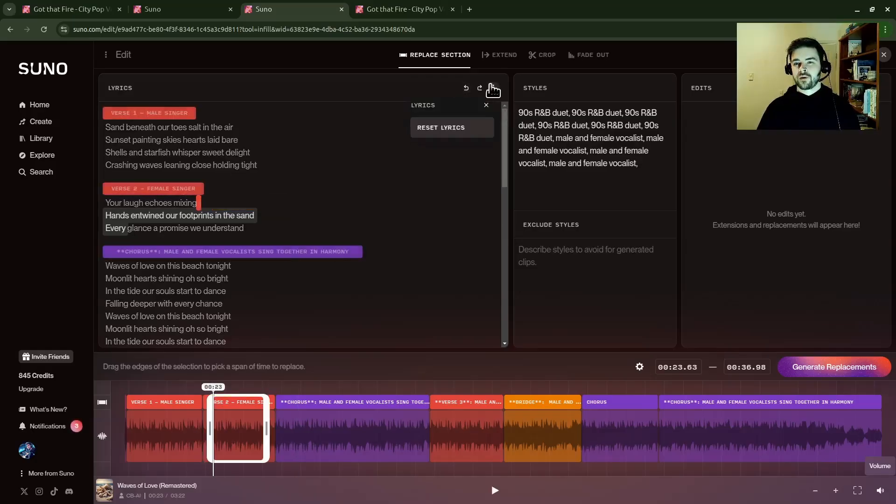
{"action": "left_click_drag", "start_coordinate": [151, 292], "coordinate": [229, 328]}
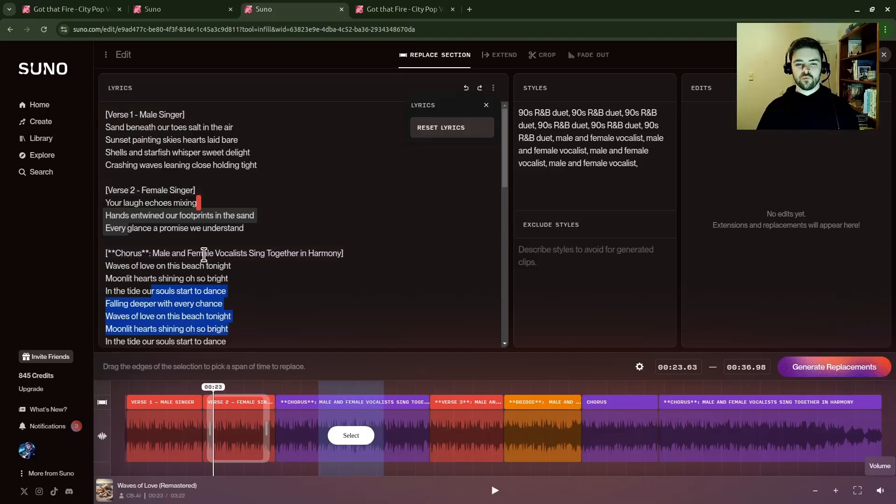
{"action": "type", "text": "asd fae"}
{"action": "left_click", "coordinate": [209, 188]}
{"action": "type", "text": "asd"}
{"action": "left_click_drag", "start_coordinate": [267, 199], "coordinate": [117, 190]}
{"action": "type", "text": "sa"}
{"action": "left_click_drag", "start_coordinate": [179, 114], "coordinate": [286, 194]}
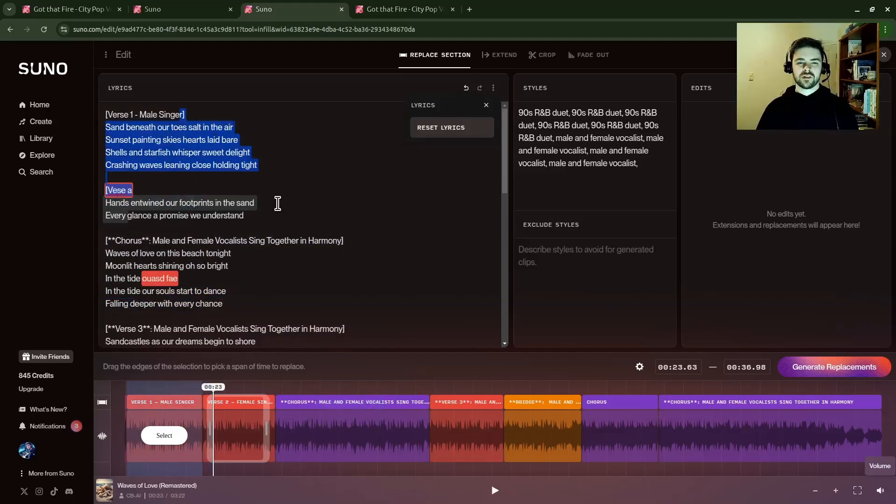
{"action": "type", "text": "asdaw e"}
{"action": "left_click_drag", "start_coordinate": [105, 253], "coordinate": [228, 316]}
{"action": "type", "text": "asd"}
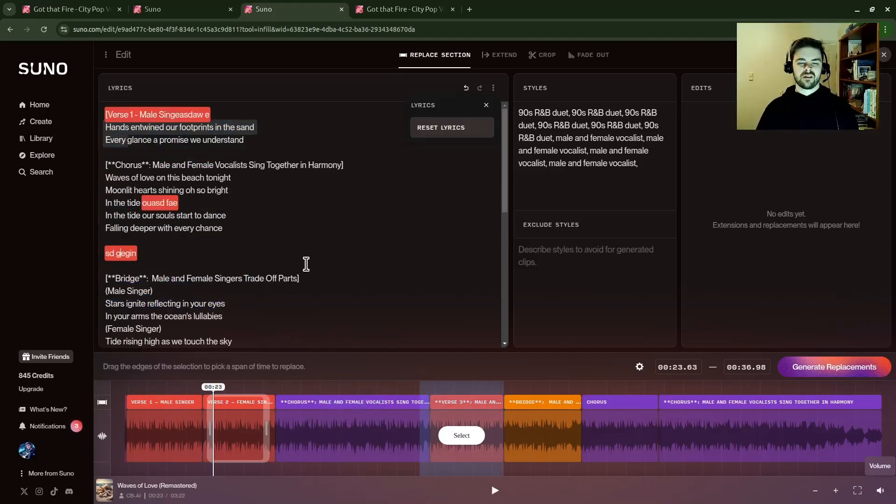
- Overwrite the lyrics following the bridge with "asd" and part of a later "Waves of love" line with random text
{"action": "scroll", "coordinate": [289, 260], "scroll_direction": "down", "scroll_amount": 3}
{"action": "left_click_drag", "start_coordinate": [112, 200], "coordinate": [245, 264]}
{"action": "type", "text": "asd"}
{"action": "left_click_drag", "start_coordinate": [178, 290], "coordinate": [261, 337]}
{"action": "type", "text": "asd"}
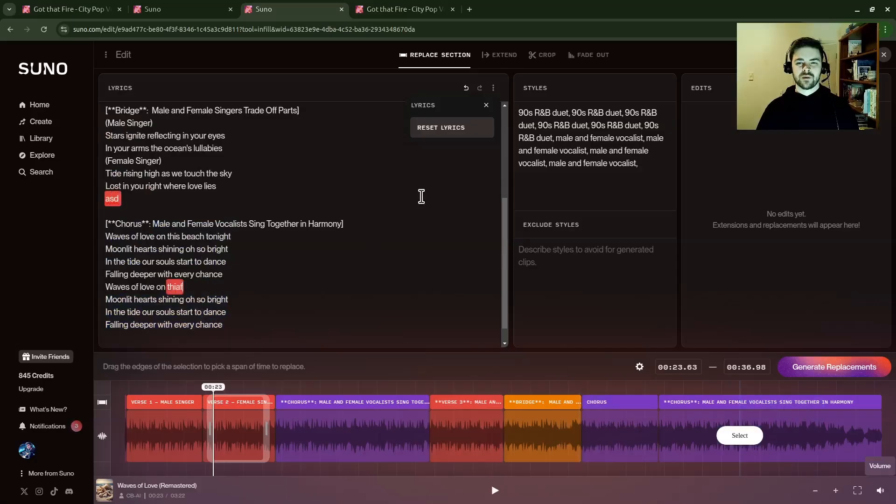
- Undo the last lyric change and replace the final chorus's heading and opening two lines with "ssd swfe ht"
{"action": "left_click", "coordinate": [466, 87]}
{"action": "scroll", "coordinate": [348, 237], "scroll_direction": "down", "scroll_amount": 1}
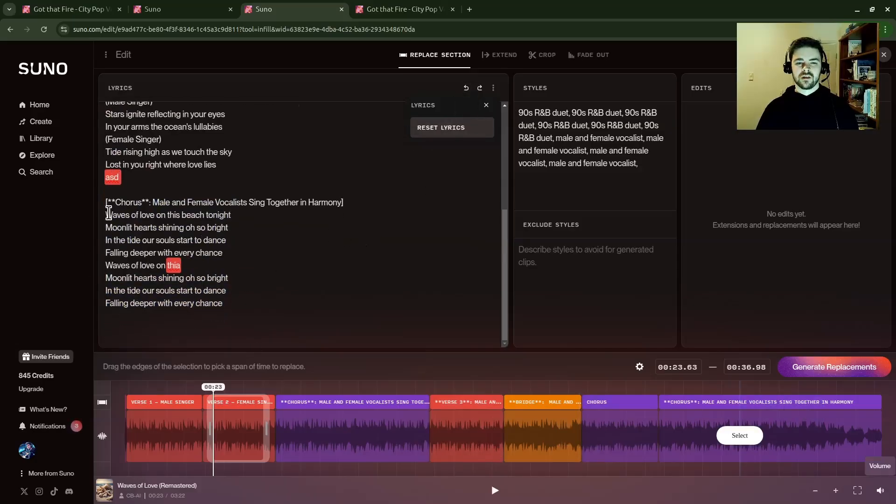
{"action": "left_click_drag", "start_coordinate": [104, 209], "coordinate": [229, 226]}
{"action": "type", "text": "ssd swfe ht"}
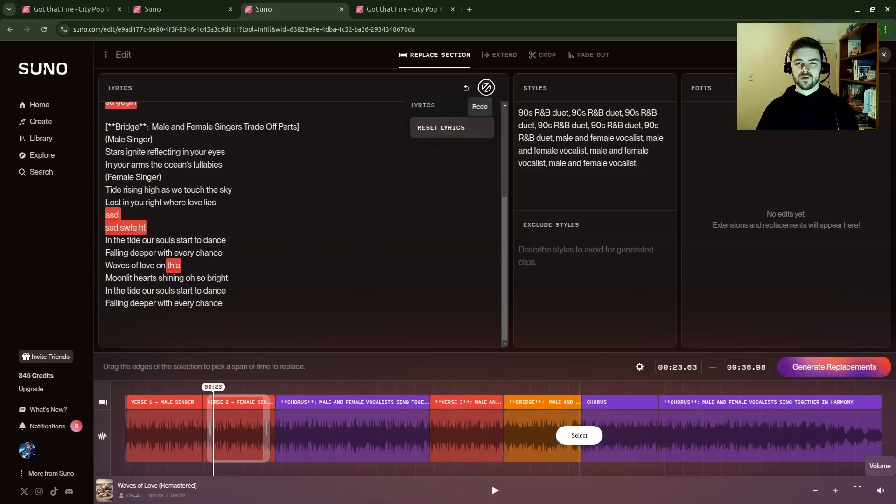
- Undo the latest final chorus lyric edit and redo it
{"action": "left_click", "coordinate": [466, 88]}
{"action": "scroll", "coordinate": [205, 222], "scroll_direction": "up", "scroll_amount": 2}
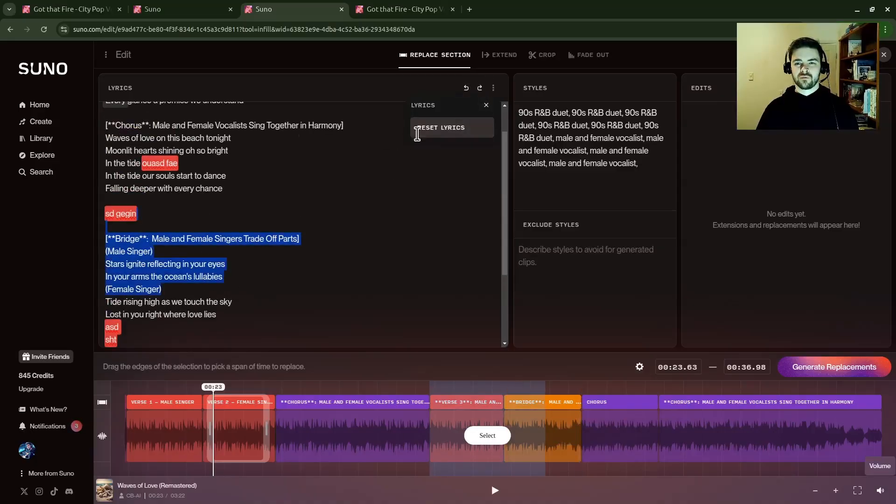
{"action": "left_click", "coordinate": [479, 88]}
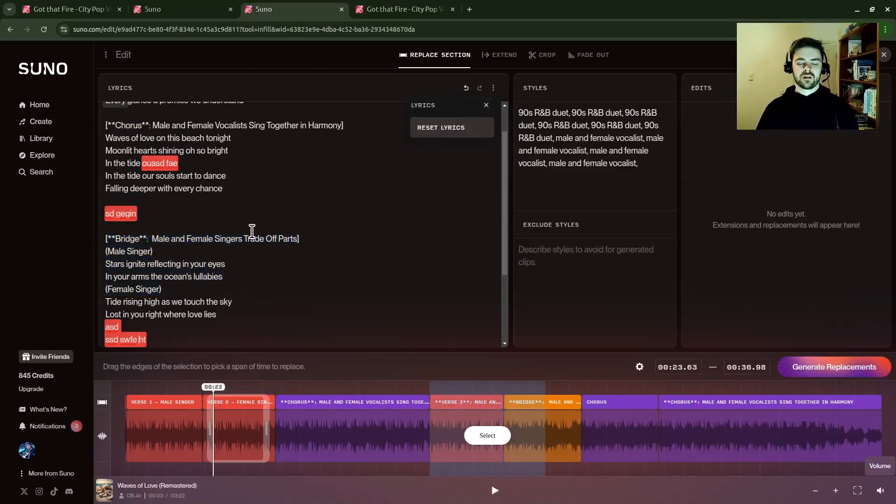
- Reset all lyrics to the original version and check them from beginning to end
{"action": "scroll", "coordinate": [238, 216], "scroll_direction": "up", "scroll_amount": 1}
{"action": "left_click", "coordinate": [439, 133]}
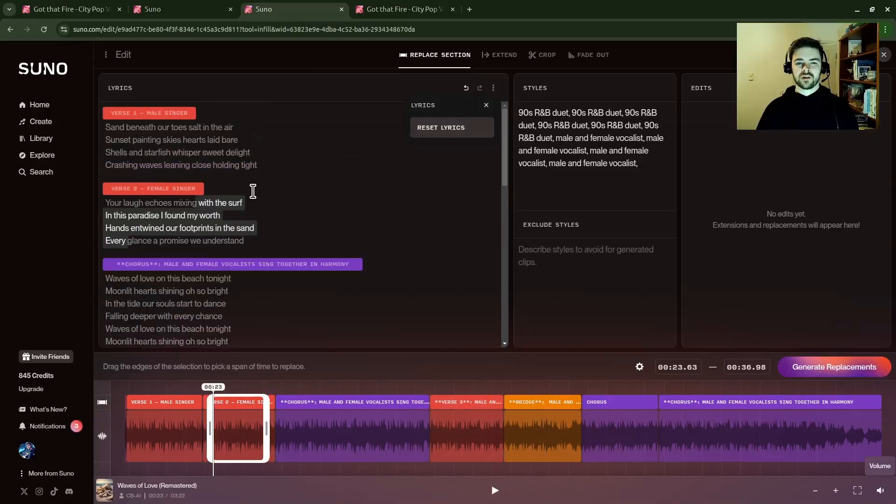
{"action": "scroll", "coordinate": [242, 219], "scroll_direction": "down", "scroll_amount": 5}
{"action": "scroll", "coordinate": [250, 252], "scroll_direction": "up", "scroll_amount": 5}
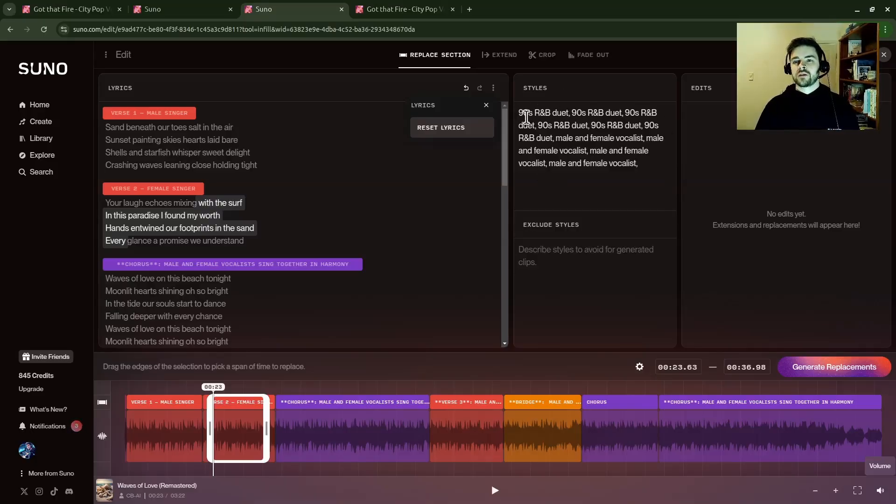
- Examine the Styles prompt and the Exclude Styles field, moving the replacement range to the start of the final chorus
{"action": "left_click_drag", "start_coordinate": [519, 114], "coordinate": [662, 168]}
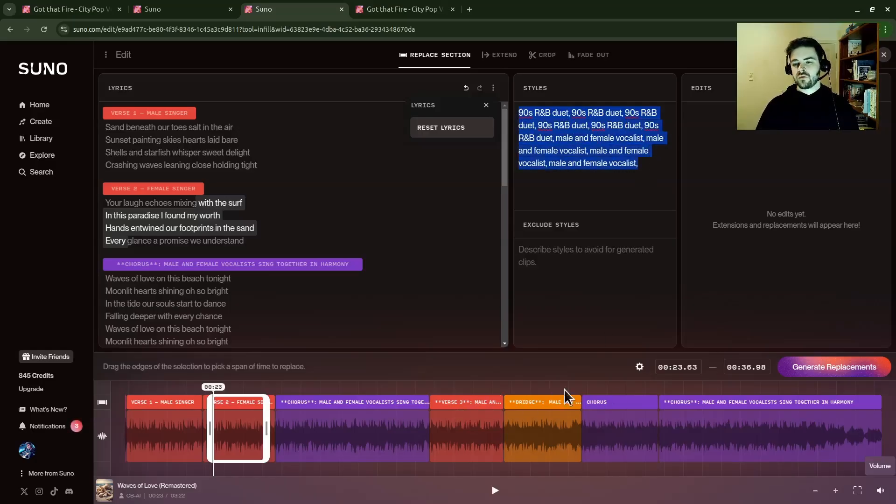
{"action": "left_click", "coordinate": [662, 452]}
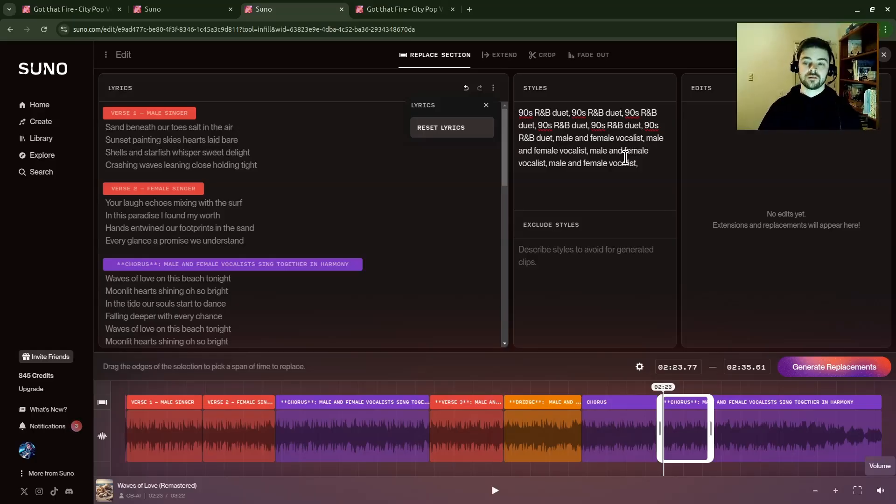
{"action": "left_click_drag", "start_coordinate": [645, 163], "coordinate": [513, 112]}
{"action": "left_click_drag", "start_coordinate": [636, 164], "coordinate": [694, 216]}
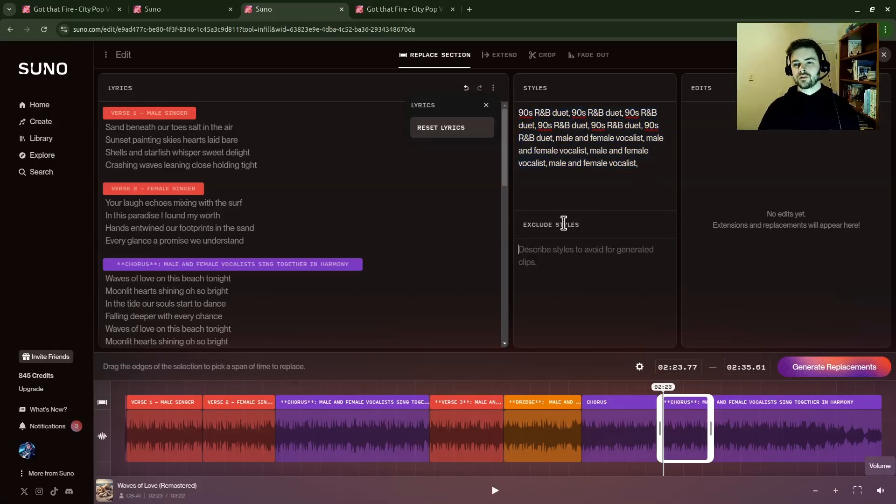
{"action": "left_click", "coordinate": [533, 264]}
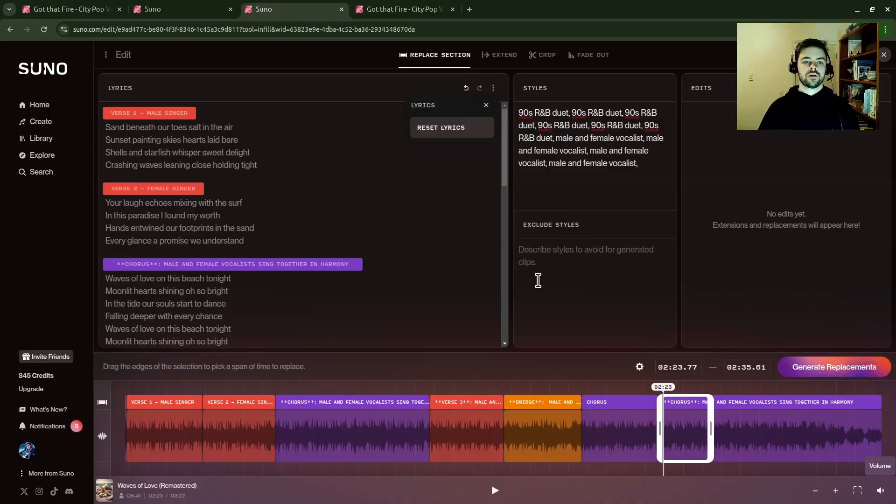
{"action": "left_click", "coordinate": [568, 267]}
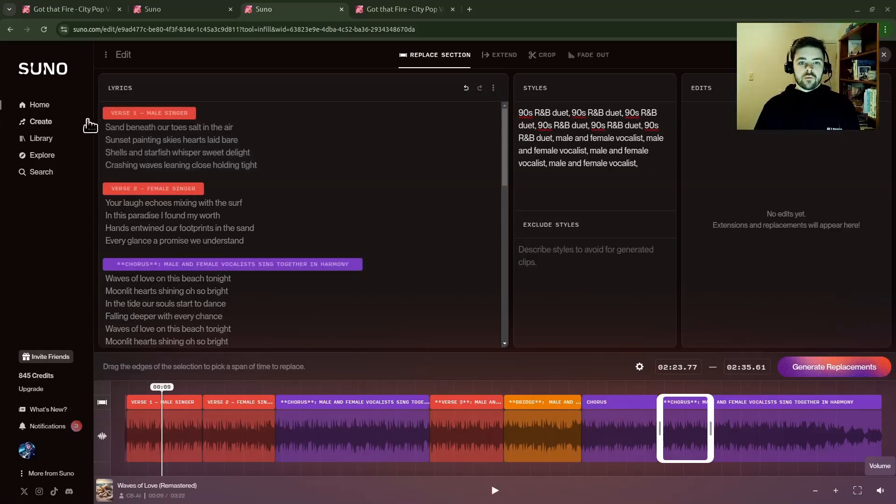
- Highlight the four lyric lines of Verse 1 to examine the matching time span on the timeline
{"action": "left_click", "coordinate": [108, 132]}
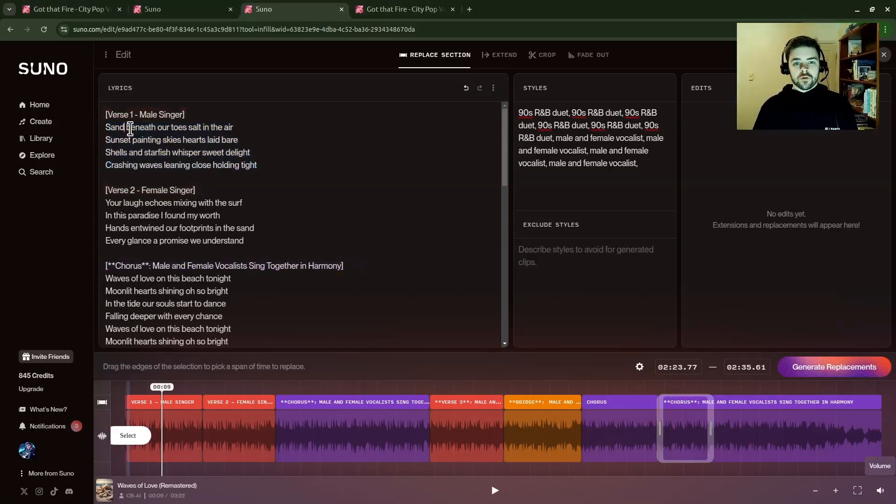
{"action": "left_click_drag", "start_coordinate": [273, 168], "coordinate": [104, 128]}
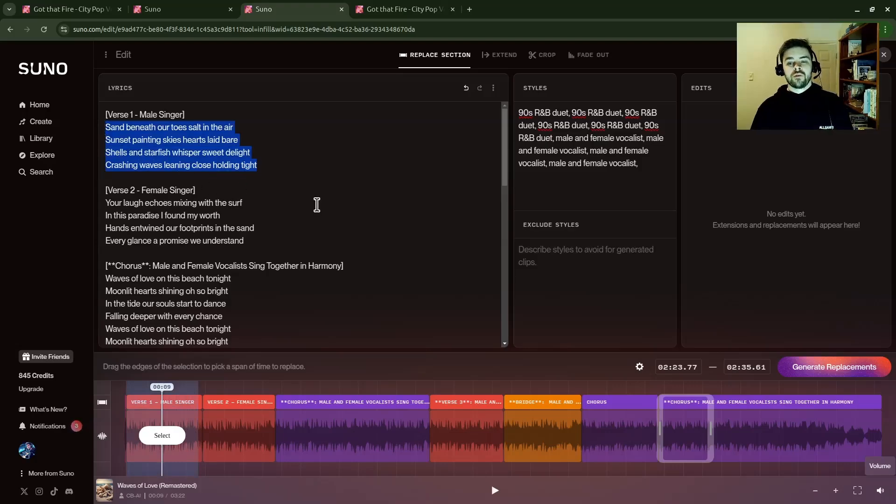
{"action": "left_click", "coordinate": [156, 140]}
{"action": "left_click_drag", "start_coordinate": [264, 167], "coordinate": [96, 132]}
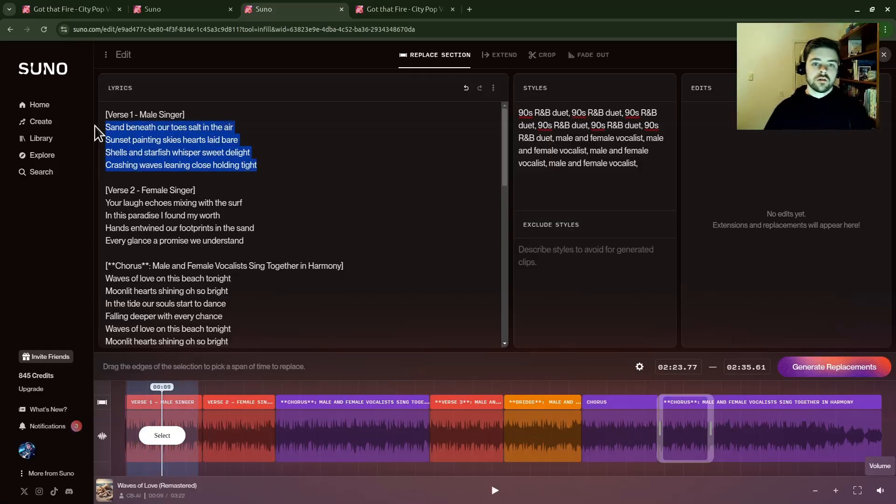
{"action": "left_click", "coordinate": [142, 140]}
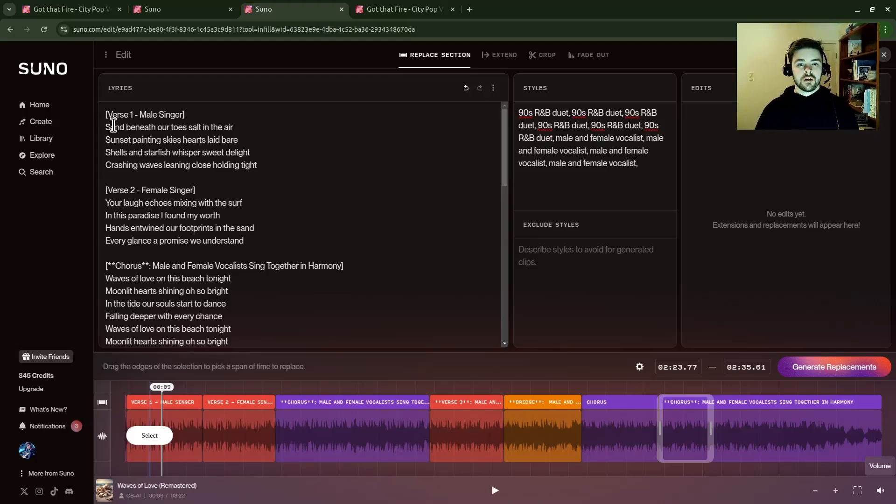
- Replace "Sand beneath our toes" in the first line of Verse 1 with "Walking on the sand,"
{"action": "left_click_drag", "start_coordinate": [103, 128], "coordinate": [246, 128]}
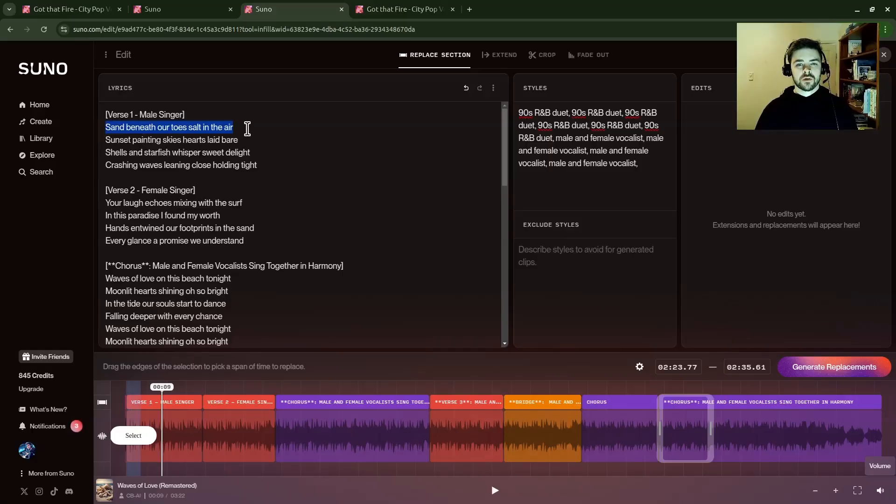
{"action": "left_click", "coordinate": [187, 127]}
{"action": "left_click_drag", "start_coordinate": [188, 127], "coordinate": [108, 132]}
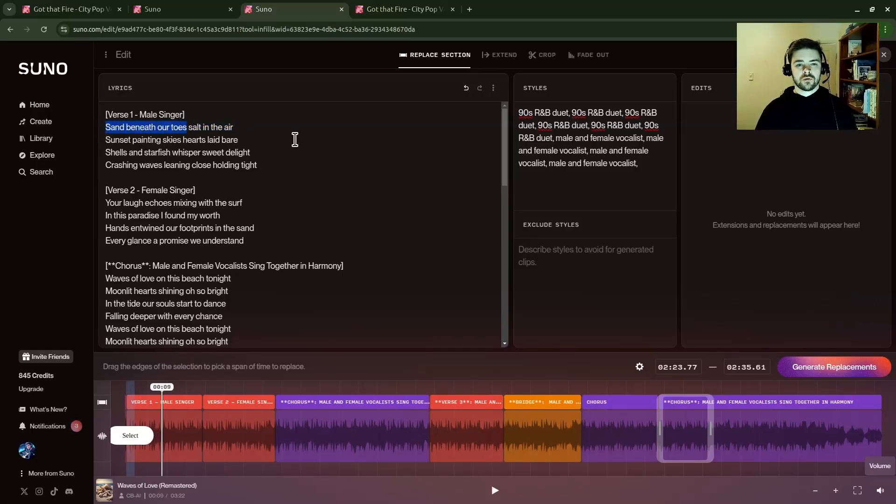
{"action": "type", "text": "Walking on"}
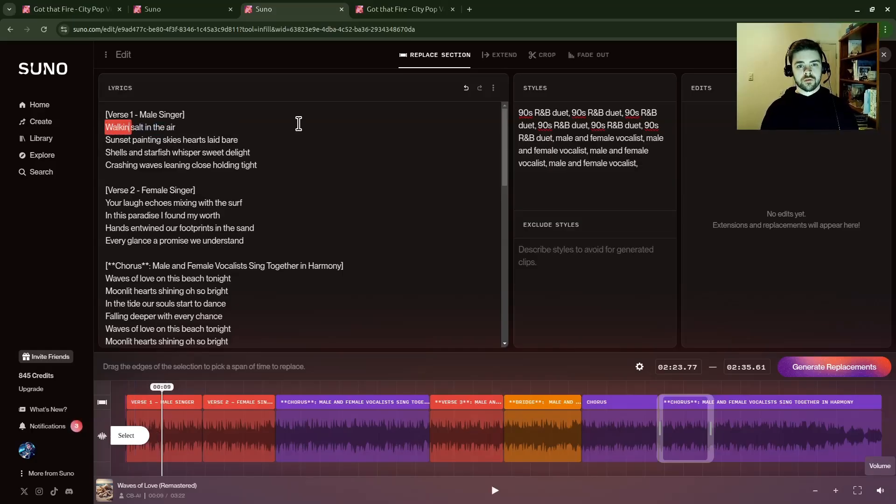
{"action": "type", "text": " the sand,"}
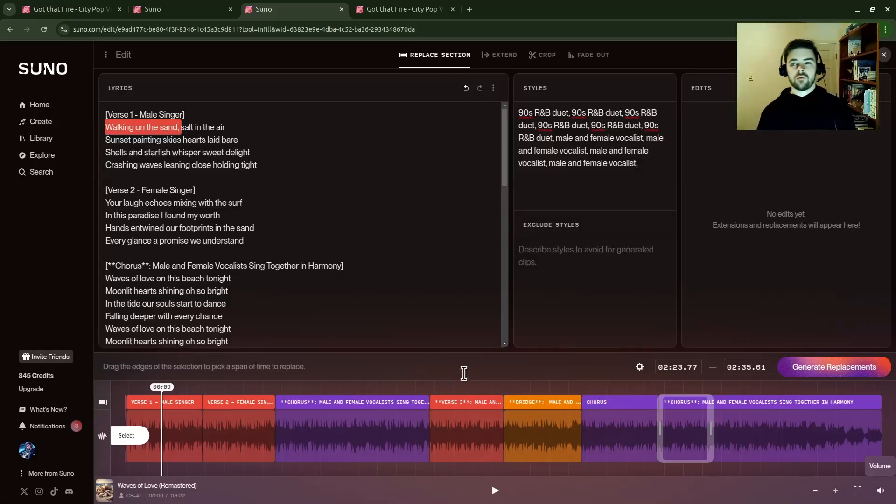
- Undo the latest changes to the first line of Verse 1 and reset the lyrics to the original version
{"action": "left_click", "coordinate": [467, 89]}
{"action": "left_click", "coordinate": [464, 87]}
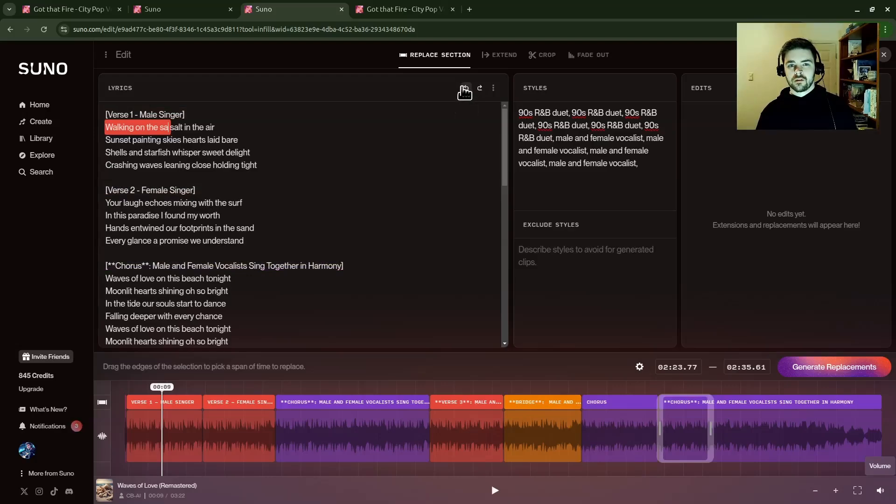
{"action": "left_click", "coordinate": [465, 88]}
{"action": "left_click", "coordinate": [473, 134]}
- Replace "Sand beneath our toes" in the first line of Verse 1 with "Walking in the sand,"
{"action": "left_click", "coordinate": [163, 126]}
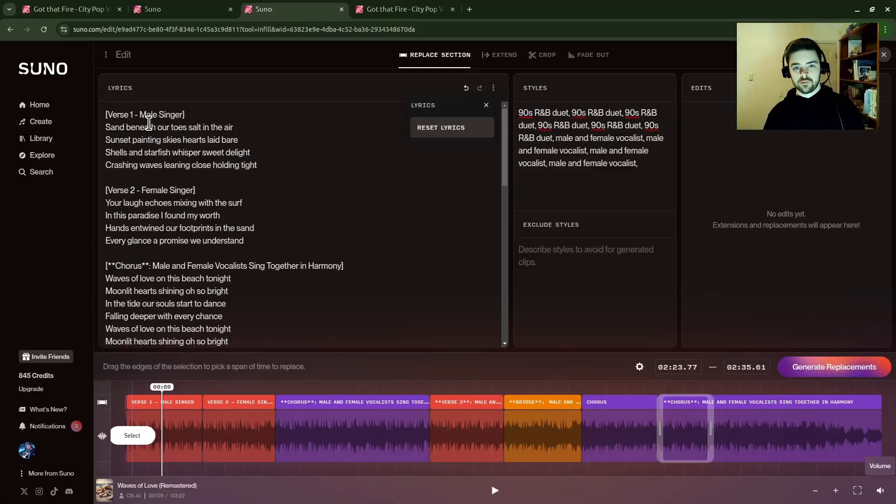
{"action": "left_click_drag", "start_coordinate": [187, 129], "coordinate": [80, 129]}
{"action": "type", "text": "Wa"}
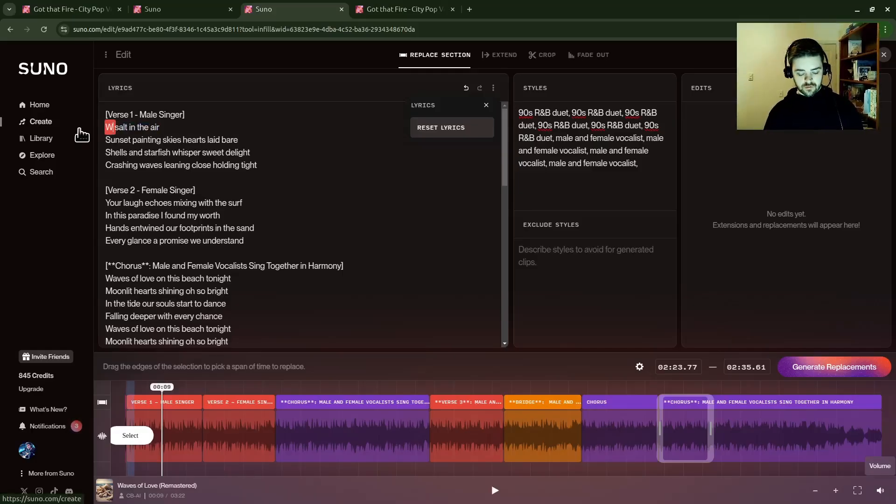
{"action": "type", "text": "lki"}
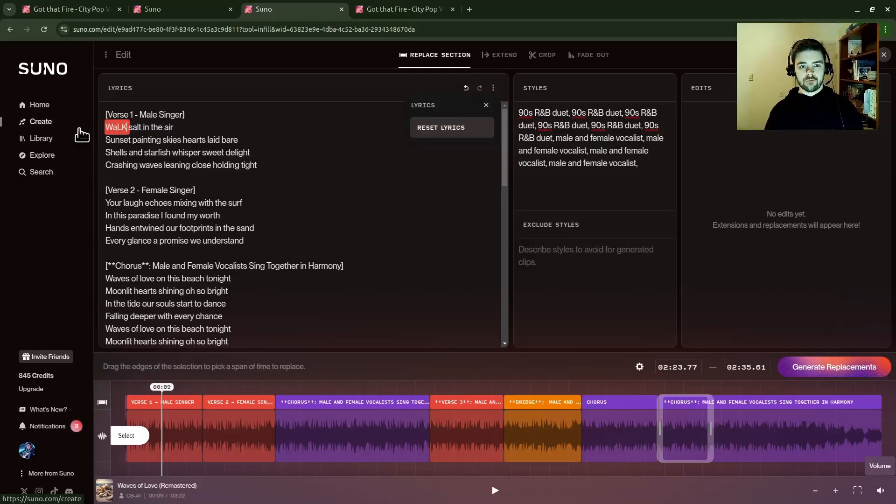
{"action": "type", "text": "ng in the san"}
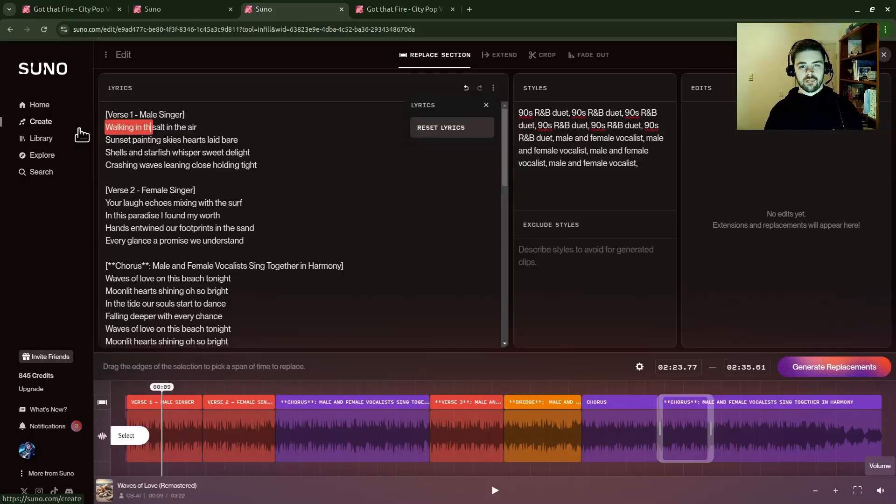
{"action": "type", "text": "d,"}
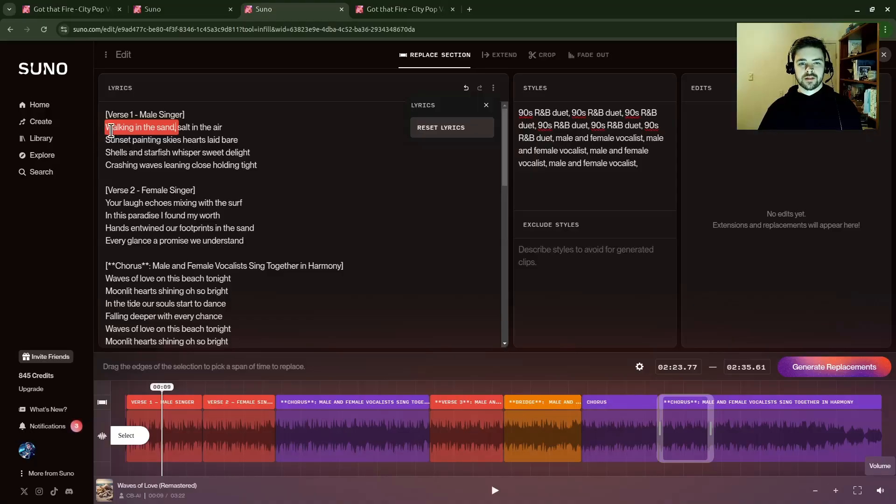
- Set the replacement range from the four lyric lines of Verse 1 and shorten its end to 00:10.55
{"action": "left_click_drag", "start_coordinate": [108, 128], "coordinate": [264, 165]}
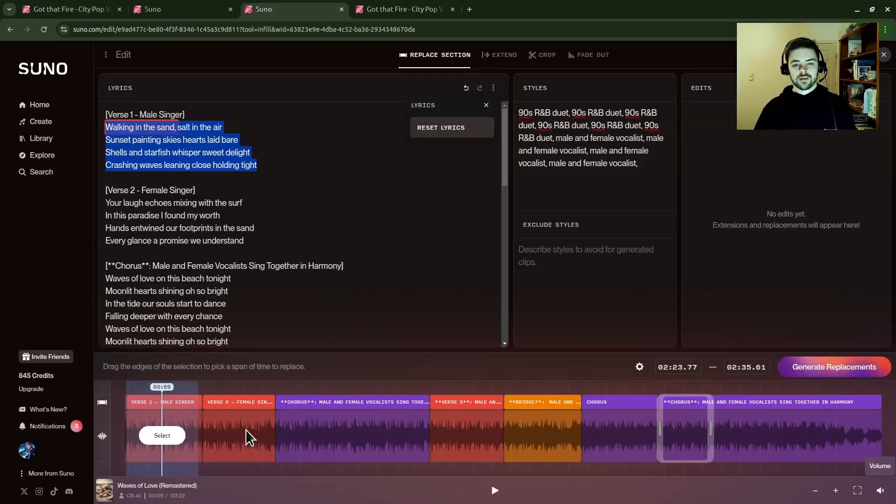
{"action": "left_click", "coordinate": [162, 436]}
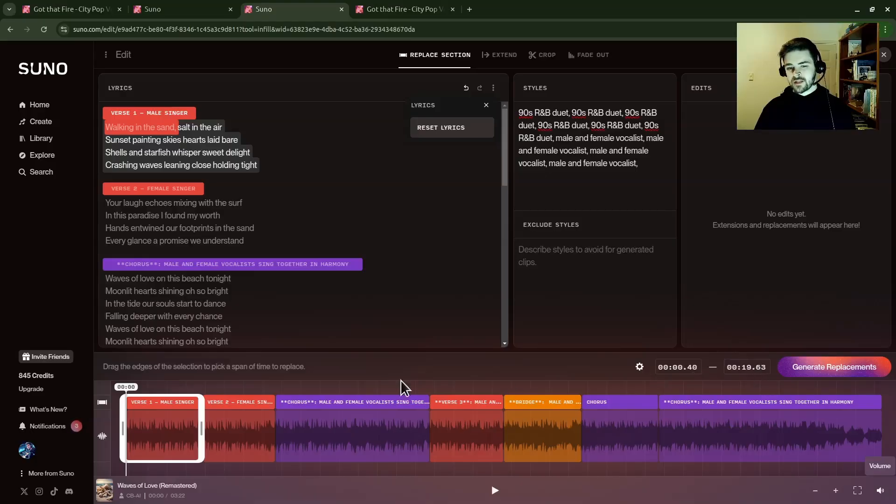
{"action": "left_click_drag", "start_coordinate": [201, 428], "coordinate": [165, 430]}
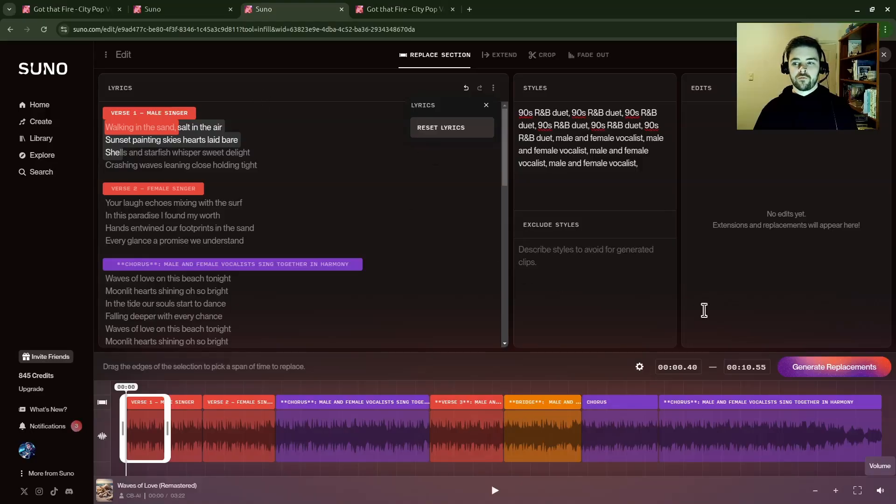
- Preview the lyric fine-tuning for the replacement, cancel it, and enable Keep Duration in the replace settings
{"action": "left_click", "coordinate": [827, 369]}
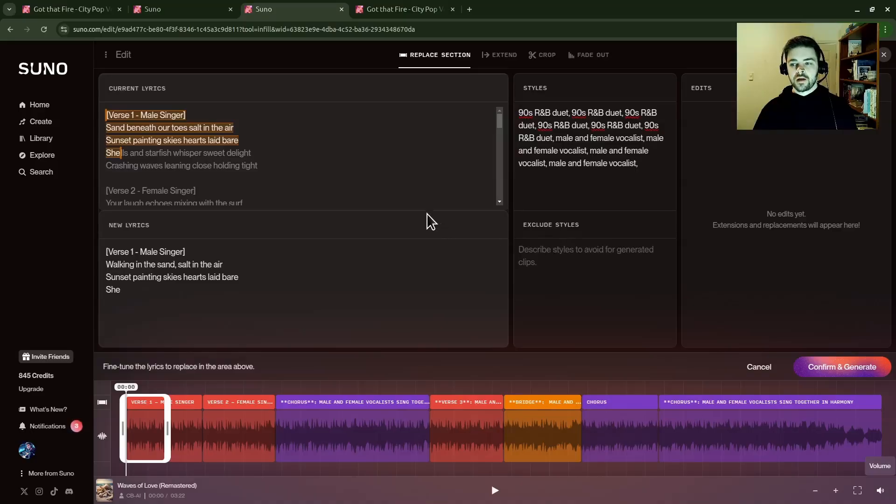
{"action": "left_click", "coordinate": [757, 367]}
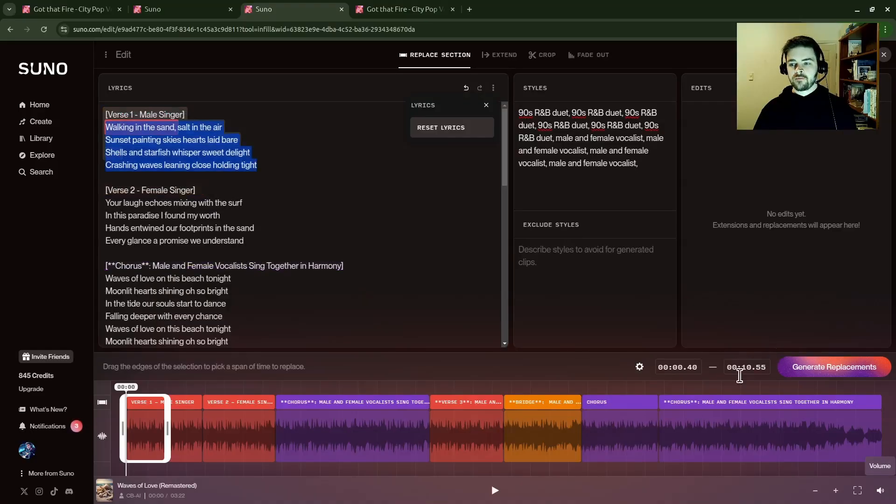
{"action": "left_click", "coordinate": [640, 367]}
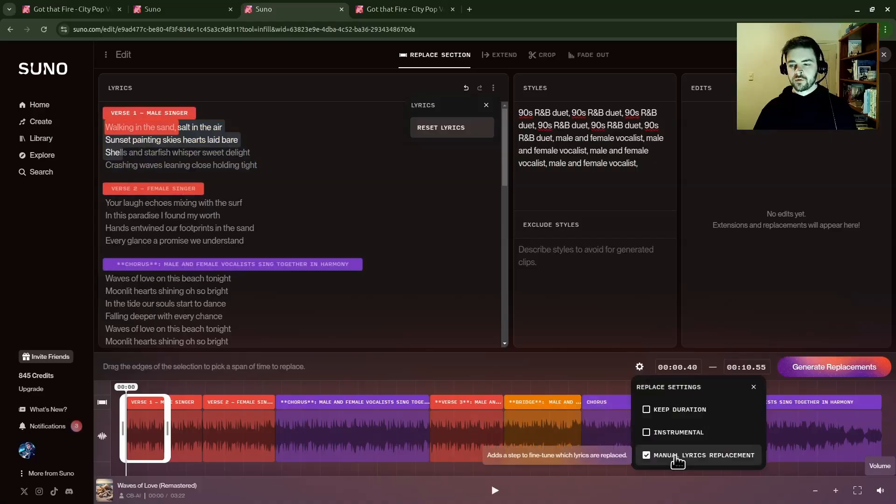
{"action": "left_click", "coordinate": [689, 410]}
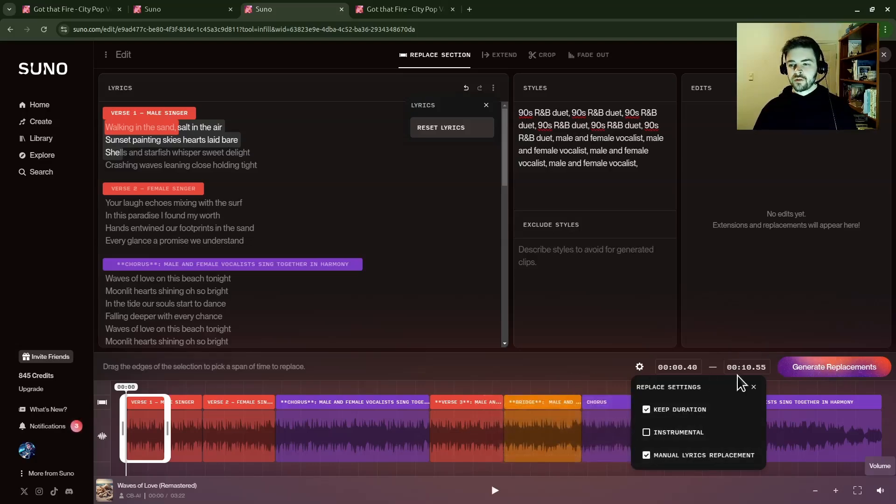
- Review the current and new Verse 1 lyrics for the selected range and generate the replacements
{"action": "left_click", "coordinate": [810, 370]}
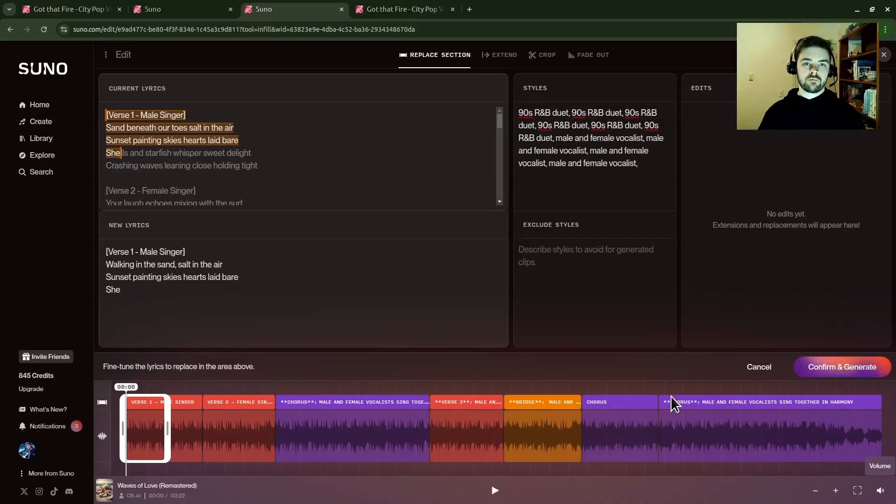
{"action": "scroll", "coordinate": [190, 136], "scroll_direction": "down", "scroll_amount": 2}
{"action": "scroll", "coordinate": [195, 160], "scroll_direction": "up", "scroll_amount": 2}
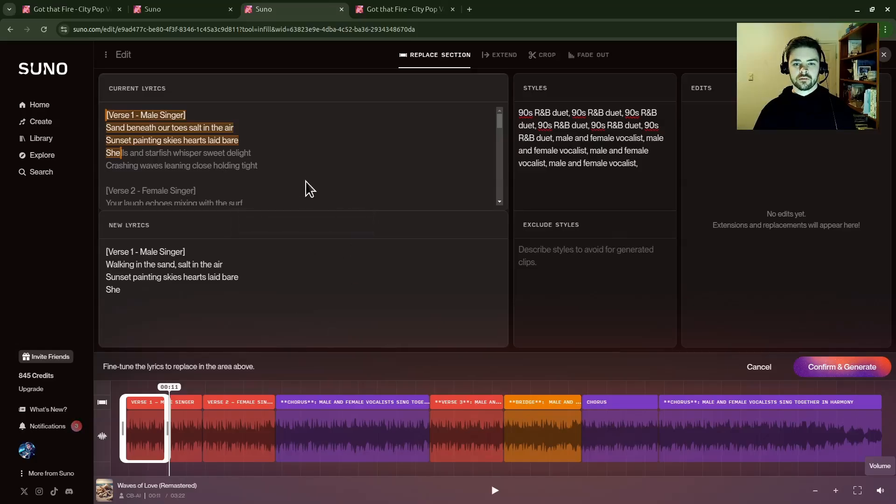
{"action": "left_click", "coordinate": [842, 369]}
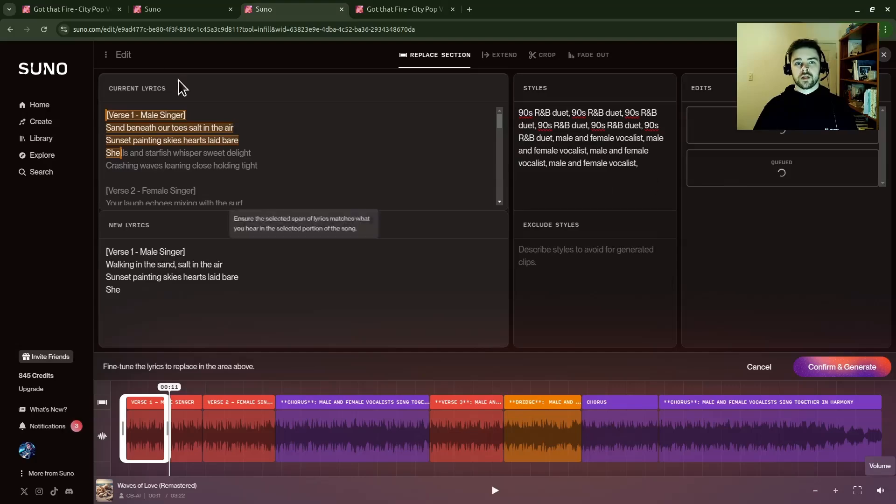
- Check the song library for the new Waves of Love (Remastered) section replacements and return to the song editor
{"action": "left_click", "coordinate": [175, 11]}
{"action": "left_click", "coordinate": [306, 11]}
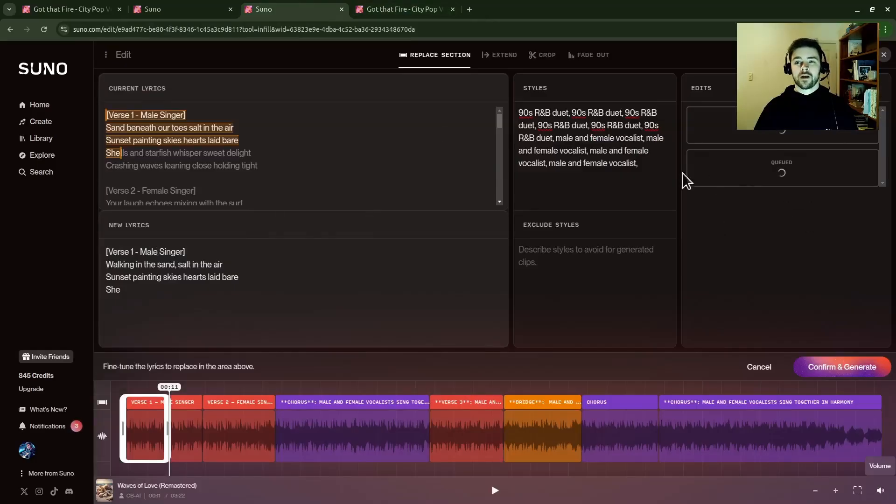
{"action": "left_click", "coordinate": [163, 9]}
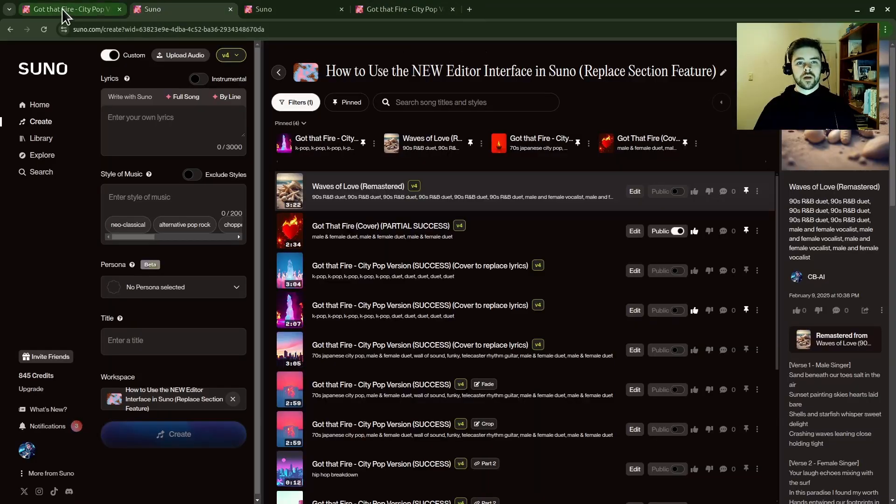
{"action": "left_click", "coordinate": [76, 12]}
{"action": "left_click", "coordinate": [156, 10]}
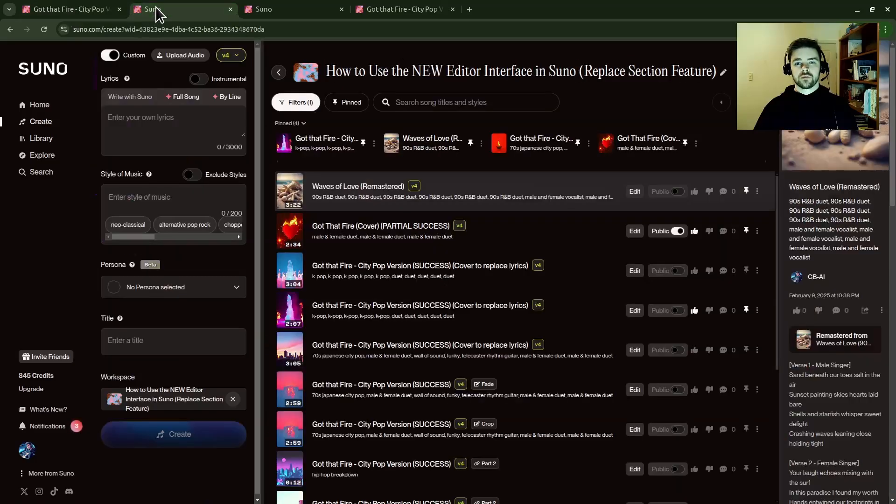
{"action": "left_click", "coordinate": [41, 146]}
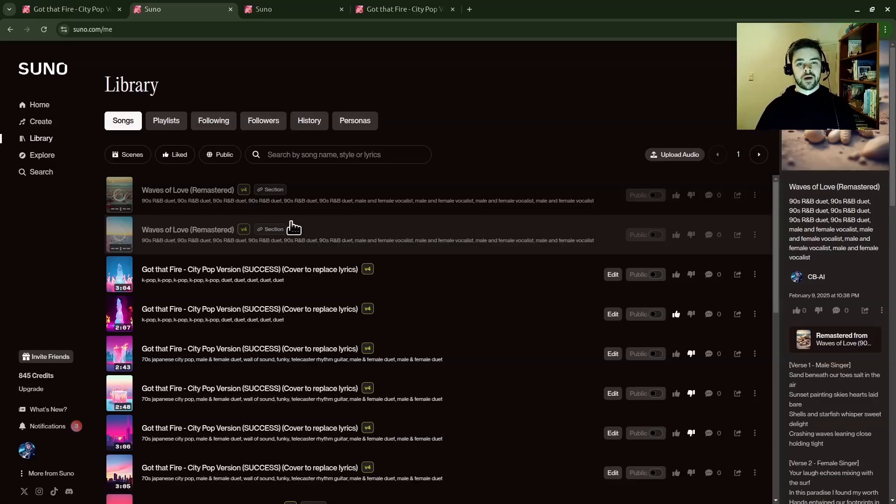
{"action": "left_click", "coordinate": [417, 10]}
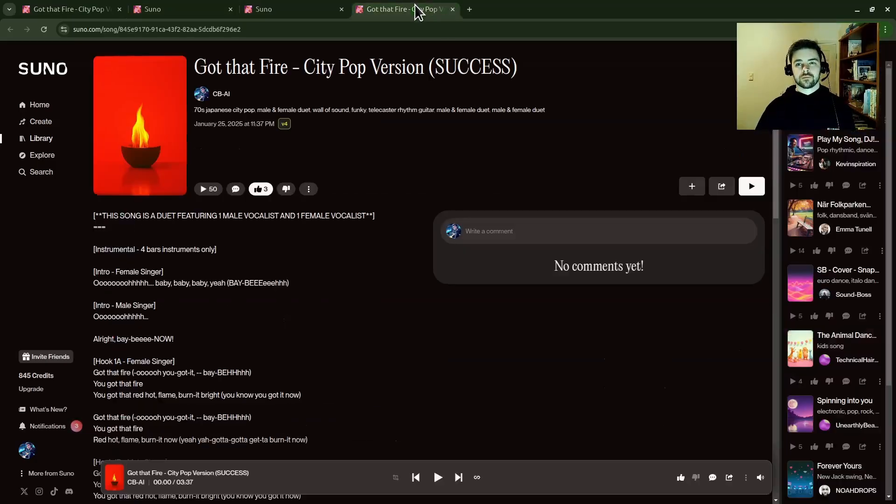
{"action": "left_click", "coordinate": [256, 14]}
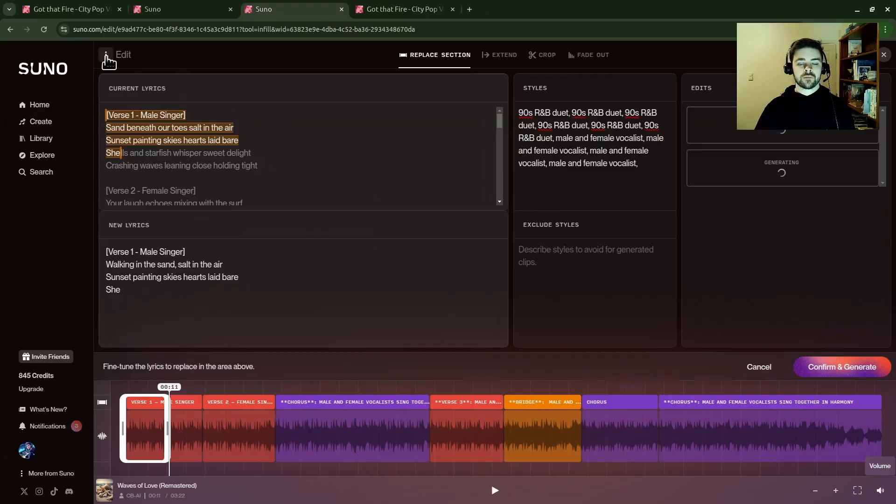
- Review the editor's model options and workspace selection, leaving the current workspace in place
{"action": "left_click", "coordinate": [106, 55]}
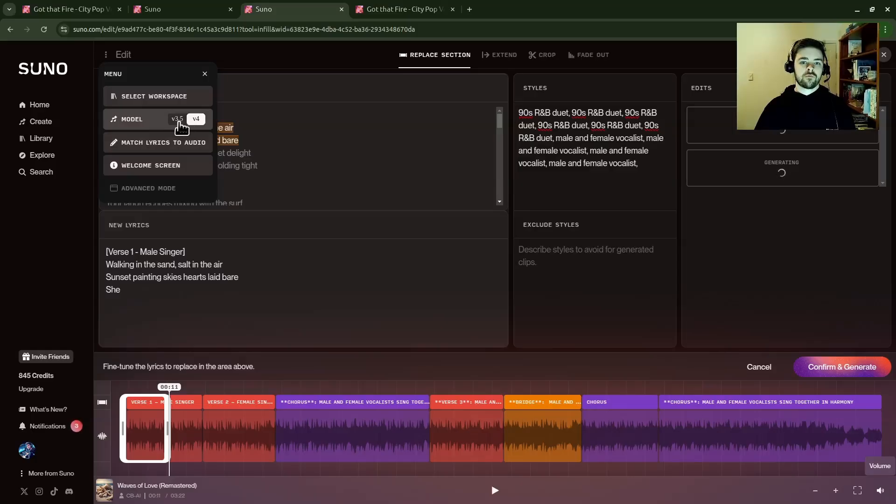
{"action": "left_click", "coordinate": [136, 97]}
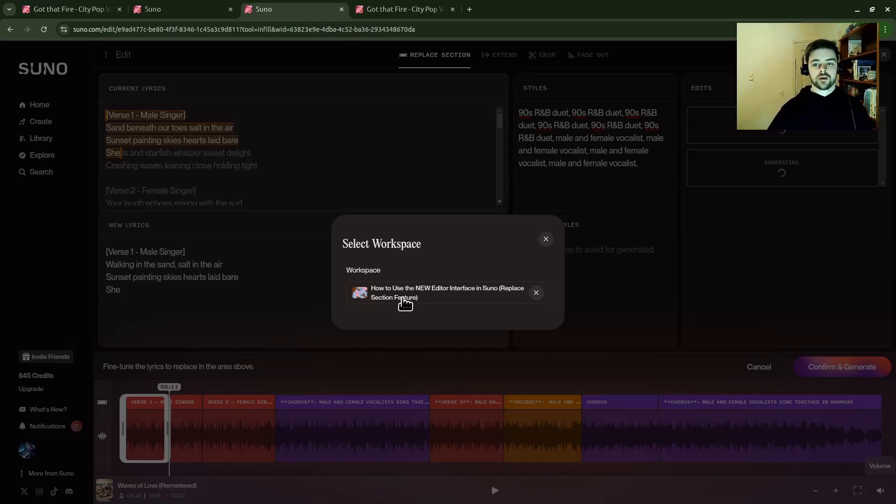
{"action": "left_click", "coordinate": [546, 240]}
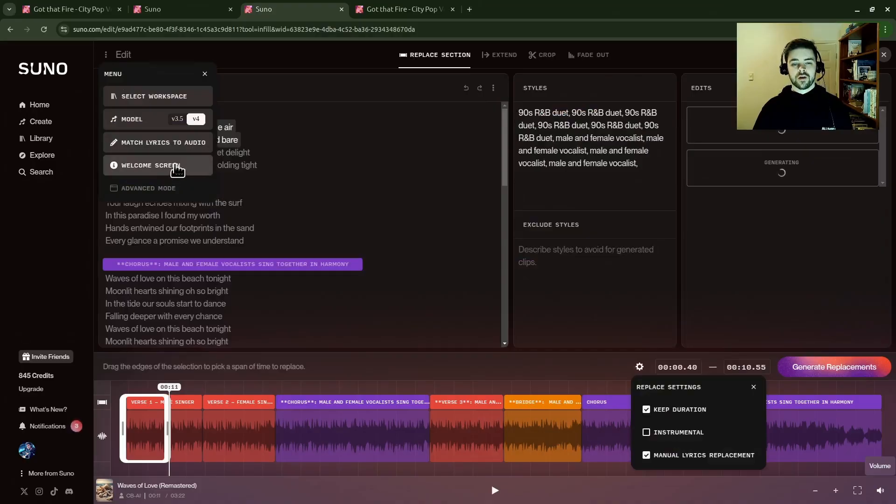
- View the editor's welcome screen and the Replace Section tip, dismiss it, and return to Replace Section mode
{"action": "left_click", "coordinate": [176, 169]}
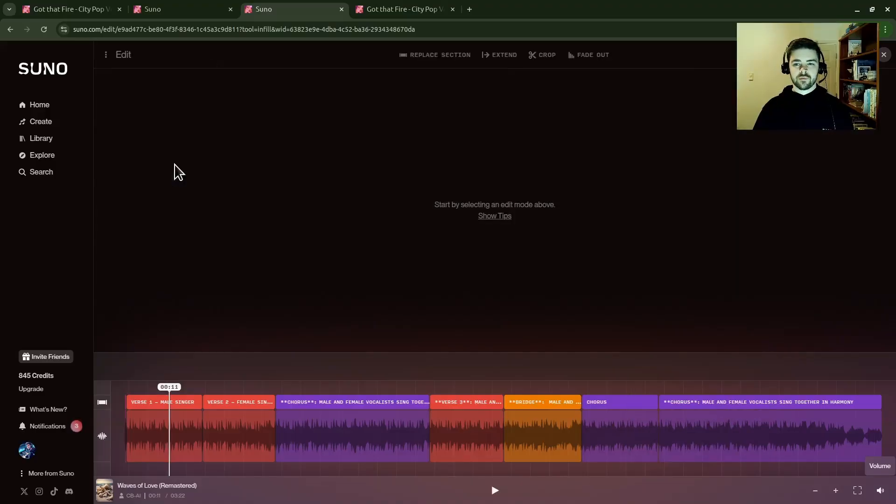
{"action": "left_click", "coordinate": [496, 219]}
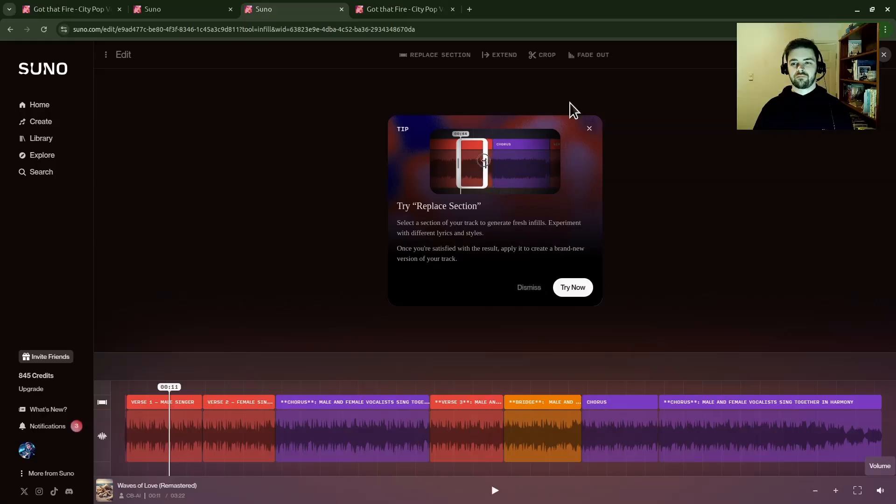
{"action": "left_click", "coordinate": [538, 289]}
{"action": "left_click", "coordinate": [106, 55]}
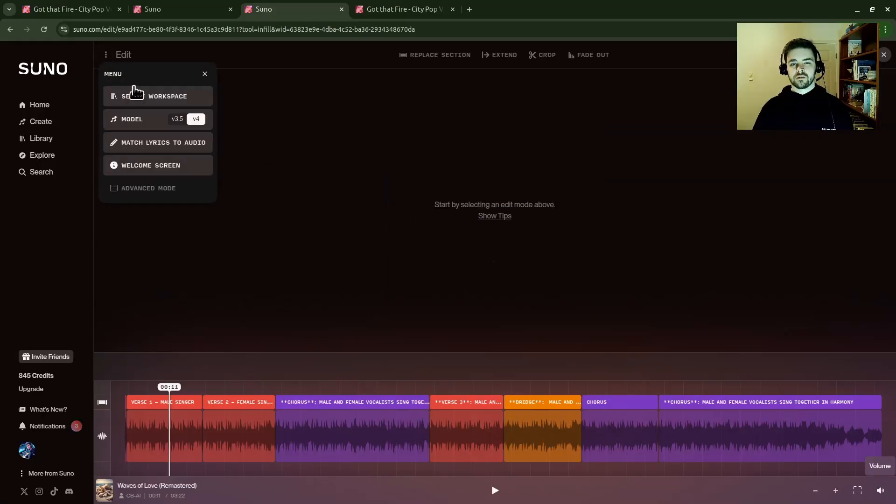
{"action": "left_click", "coordinate": [431, 57]}
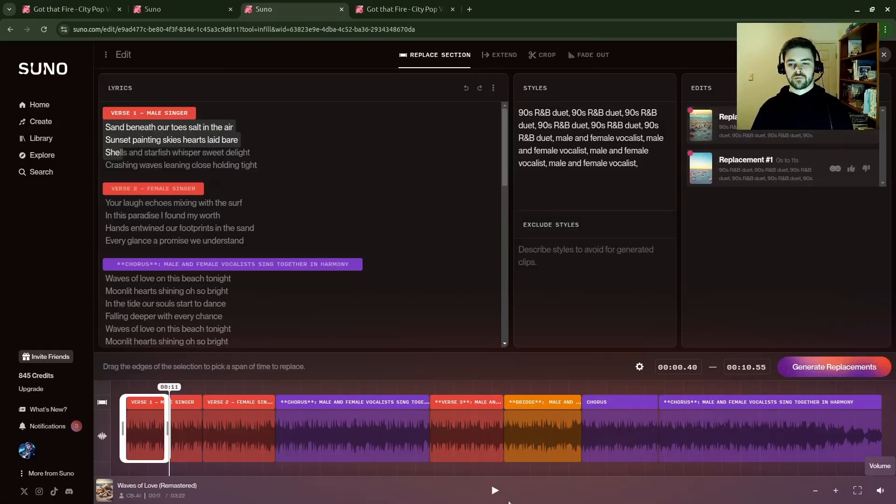
- Listen to the original song, preview Replacement #2 for Verse 1's opening, and leave the preview
{"action": "left_click", "coordinate": [495, 492]}
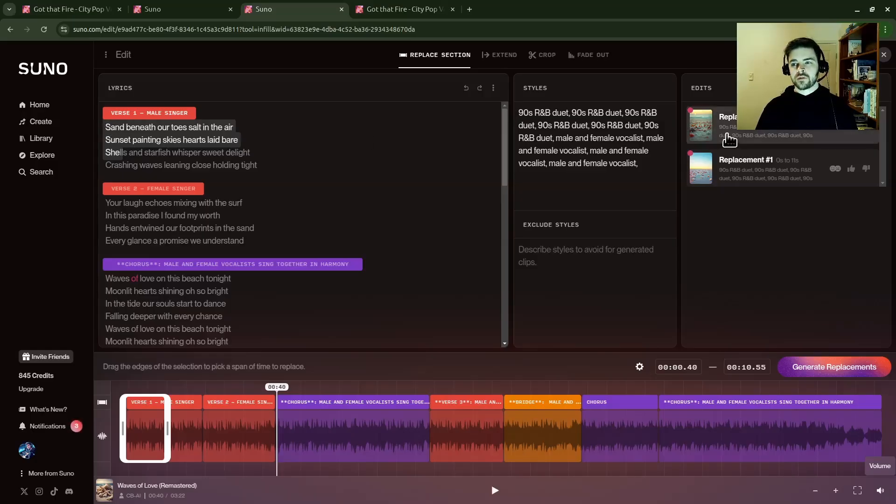
{"action": "left_click", "coordinate": [705, 135]}
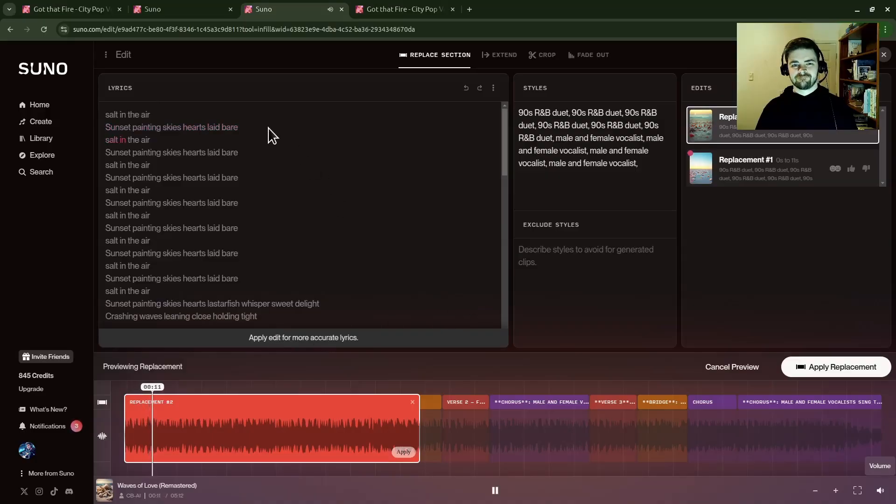
{"action": "left_click", "coordinate": [713, 132]}
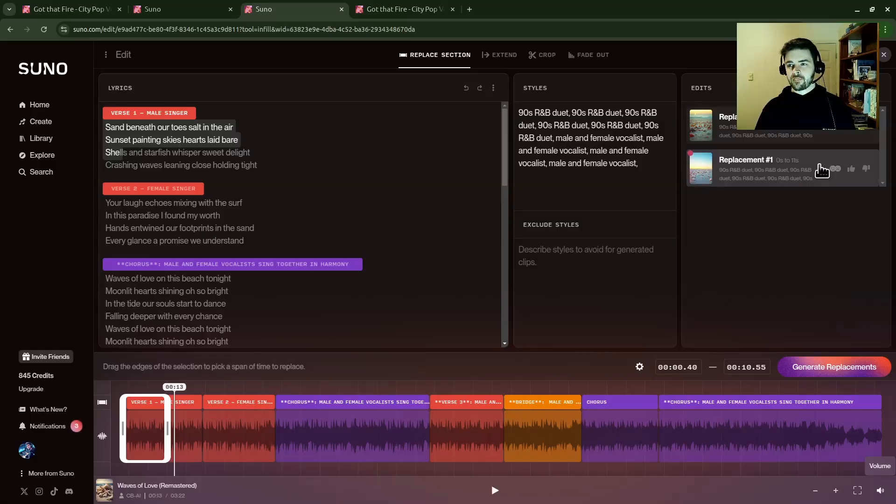
- Preview Replacement #1 for Verse 1's opening twice and leave the preview
{"action": "left_click", "coordinate": [765, 173]}
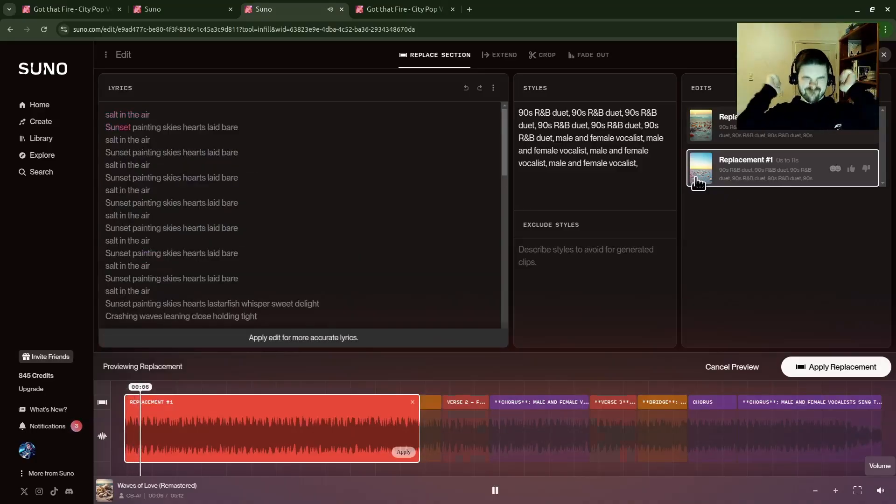
{"action": "left_click", "coordinate": [490, 495]}
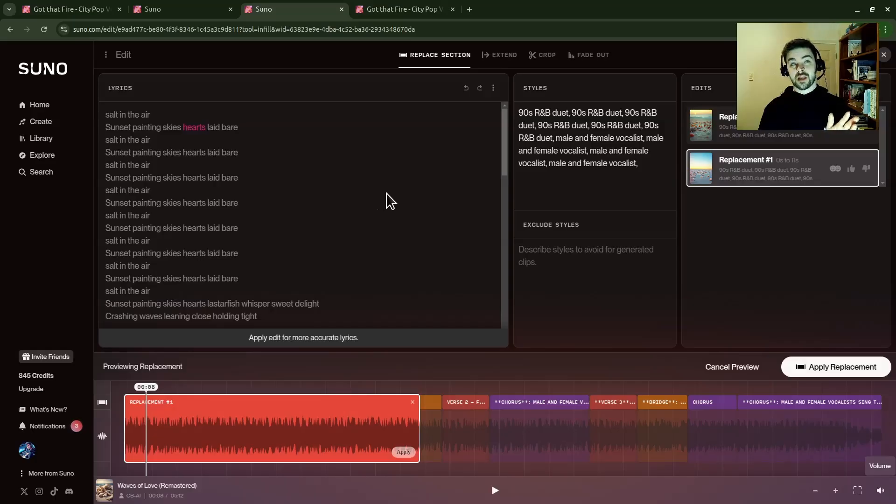
{"action": "left_click", "coordinate": [701, 177]}
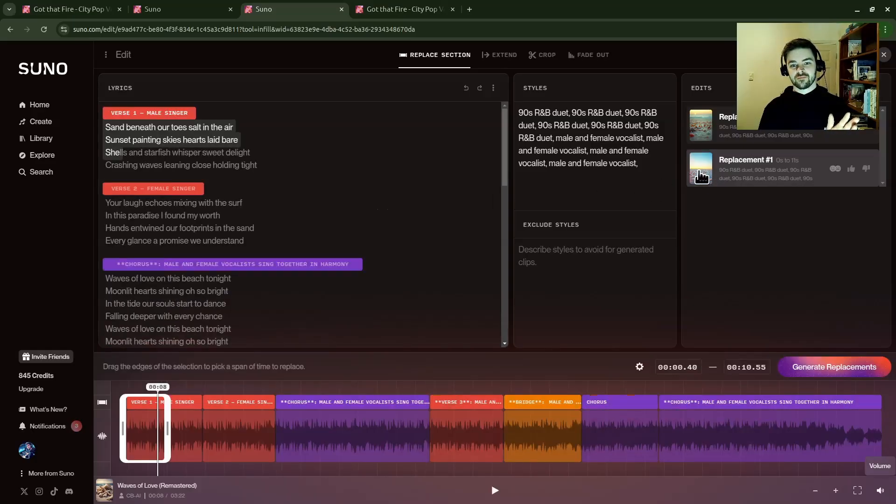
{"action": "left_click", "coordinate": [701, 176]}
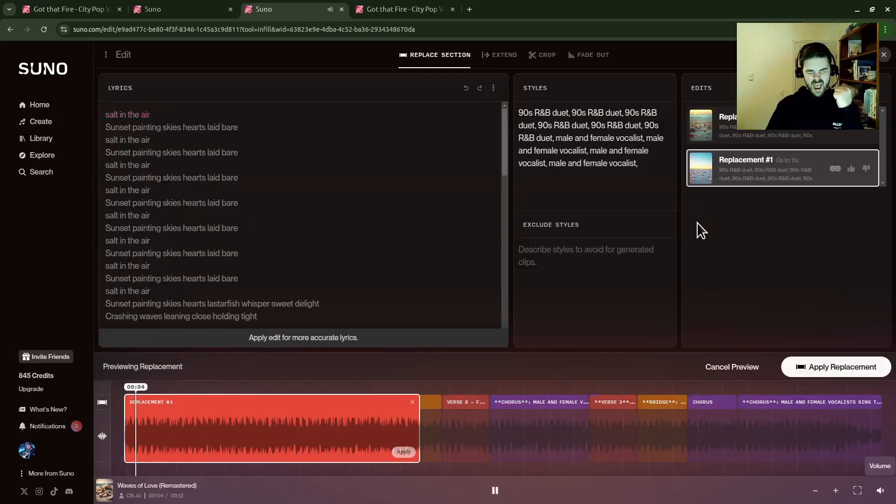
{"action": "left_click", "coordinate": [704, 184]}
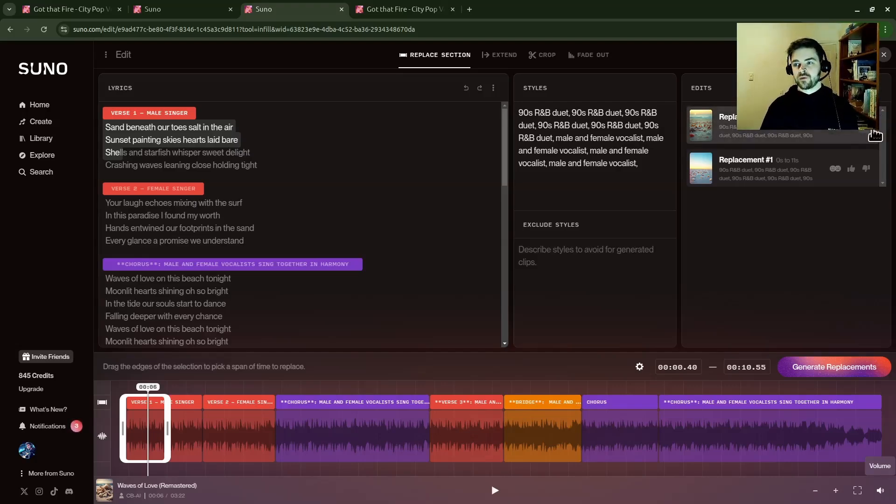
- Mark Replacement #2 as disliked and look at its clip quality feedback form
{"action": "left_click", "coordinate": [867, 131]}
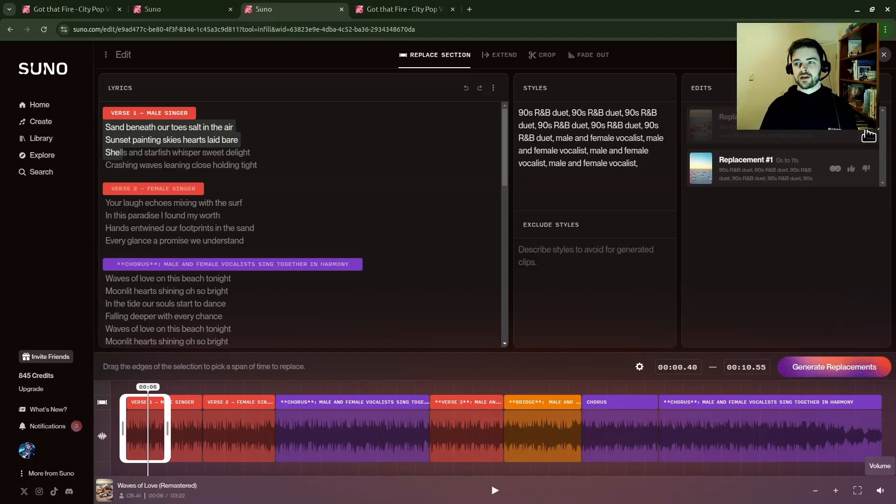
{"action": "left_click", "coordinate": [834, 130]}
{"action": "left_click", "coordinate": [509, 348]}
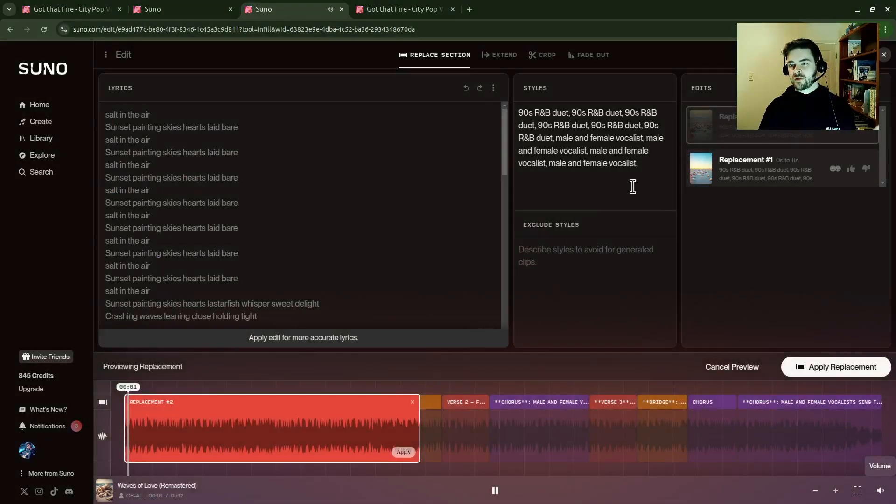
{"action": "left_click", "coordinate": [690, 134]}
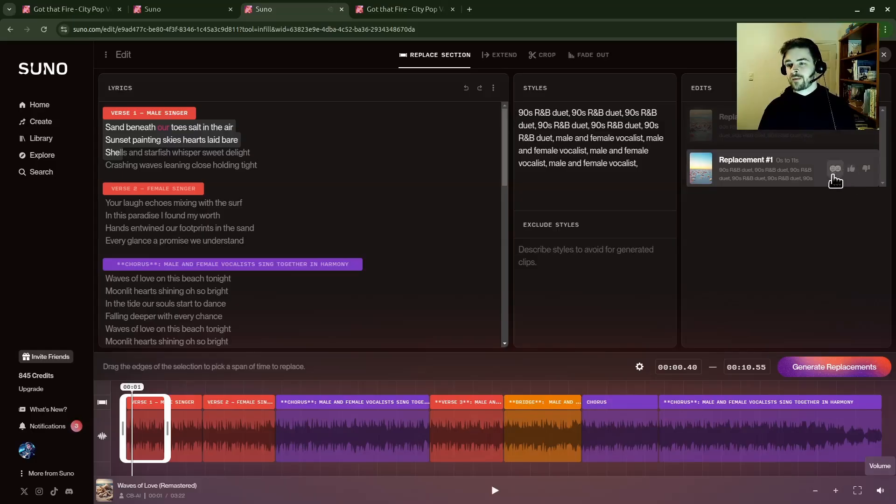
{"action": "left_click", "coordinate": [838, 136]}
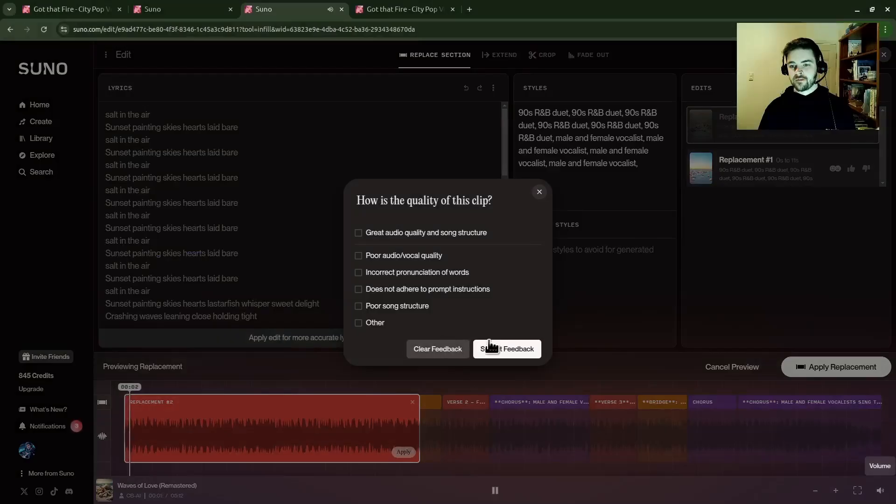
{"action": "left_click", "coordinate": [539, 192]}
{"action": "left_click", "coordinate": [495, 490]}
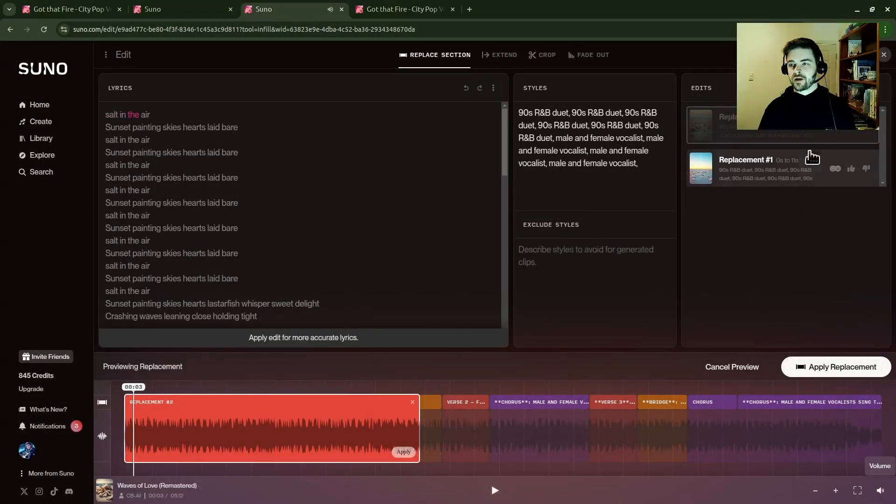
- Give Replacement #2 the feedback "Does not adhere to prompt instructions"
{"action": "left_click", "coordinate": [839, 133]}
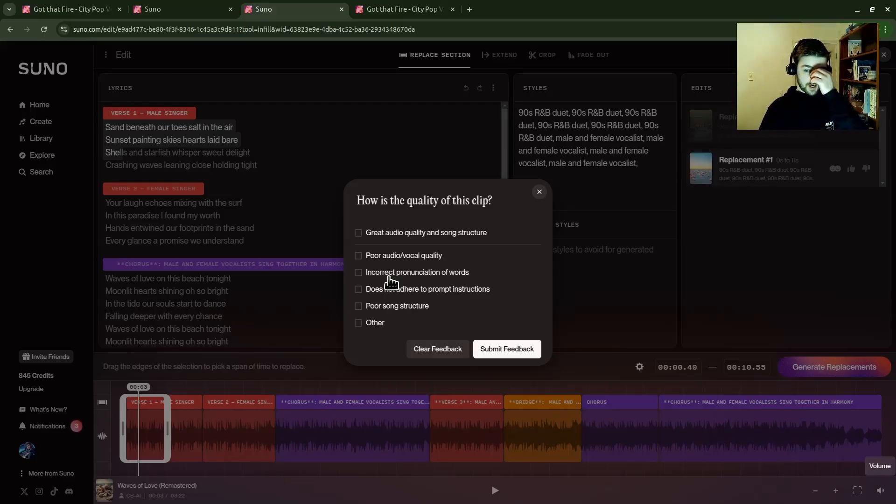
{"action": "left_click", "coordinate": [393, 293]}
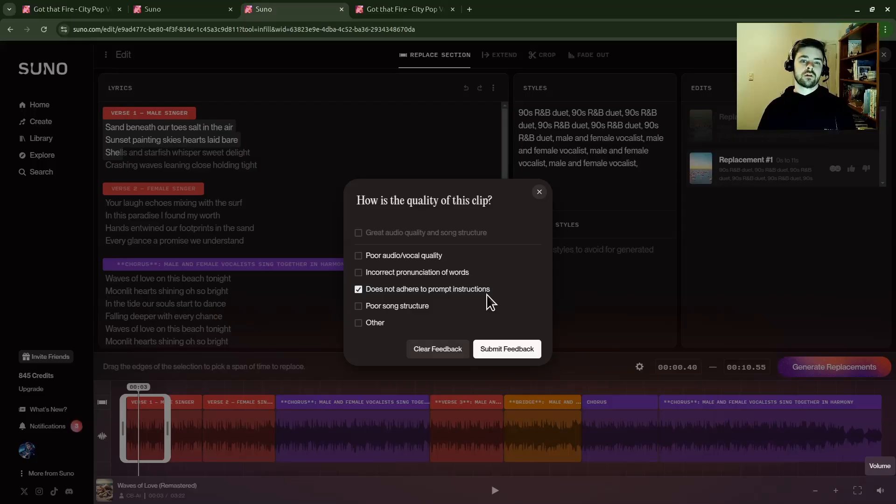
{"action": "left_click", "coordinate": [494, 364]}
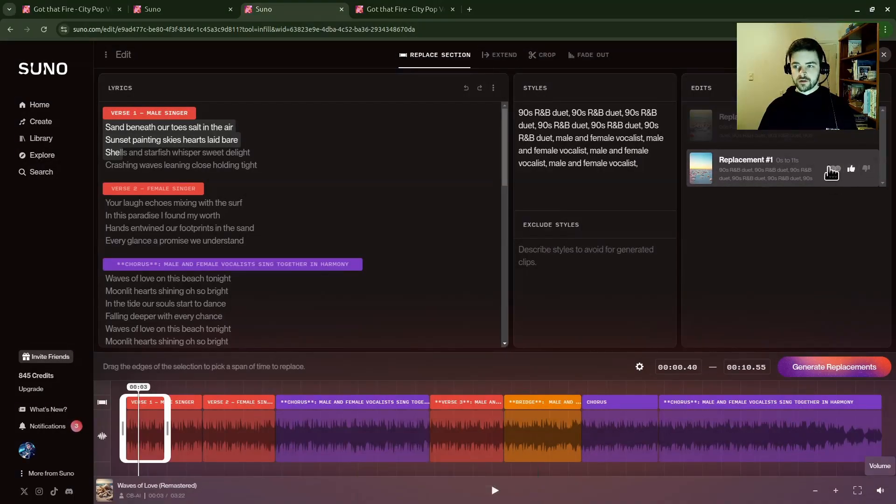
- Submit the feedback "Great audio quality and song structure" for Replacement #1 and pause its preview
{"action": "left_click", "coordinate": [835, 173]}
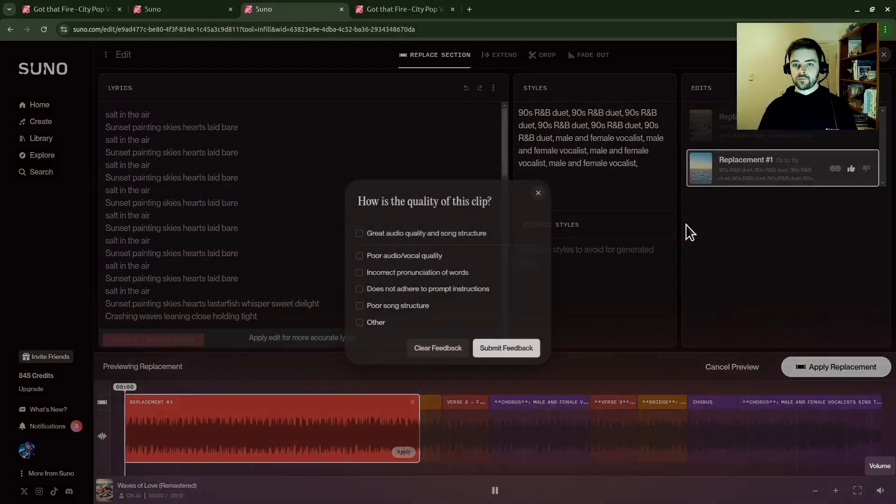
{"action": "left_click", "coordinate": [359, 233]}
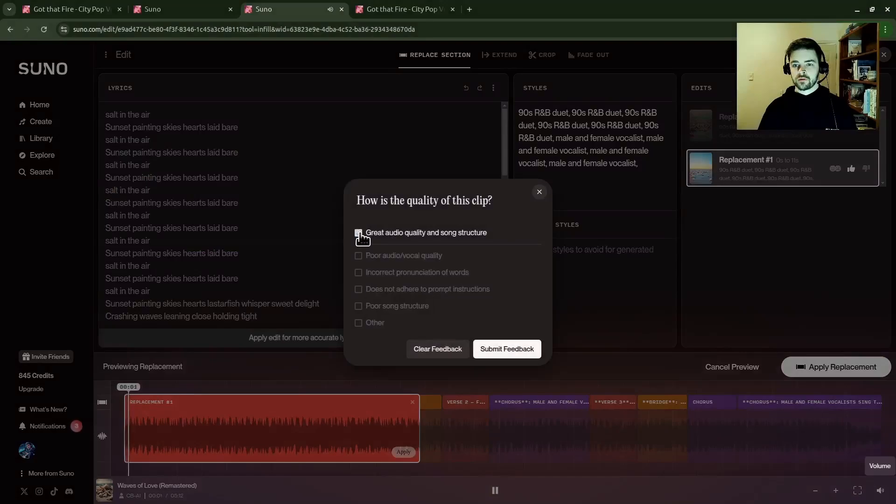
{"action": "left_click", "coordinate": [492, 356]}
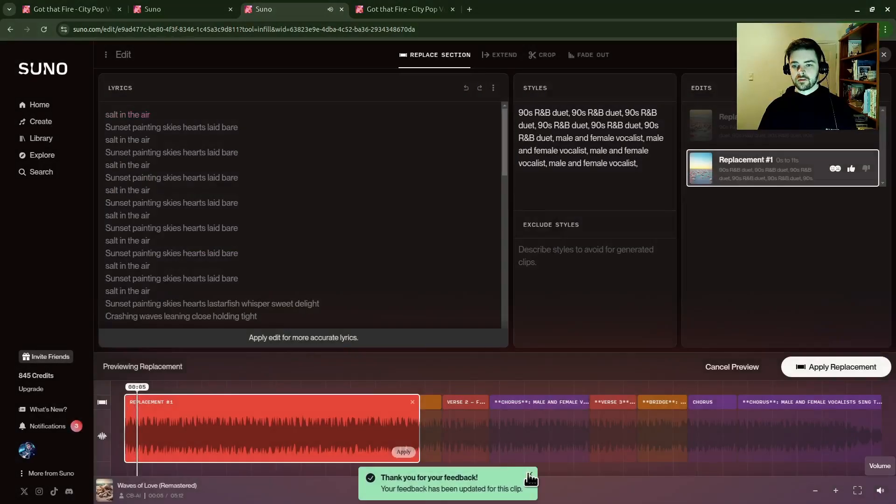
{"action": "left_click", "coordinate": [530, 474]}
{"action": "left_click", "coordinate": [495, 490]}
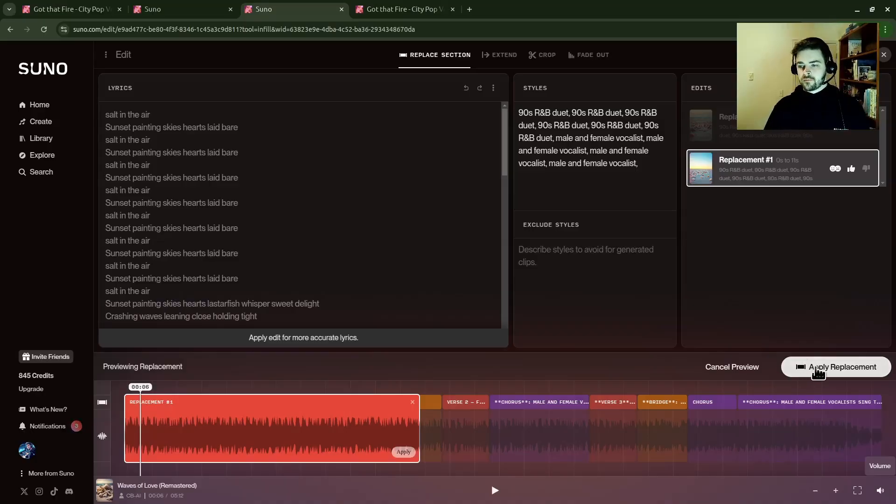
- Apply Replacement #1 to the song, check the library for the resulting track, and return to the editor
{"action": "left_click", "coordinate": [815, 367]}
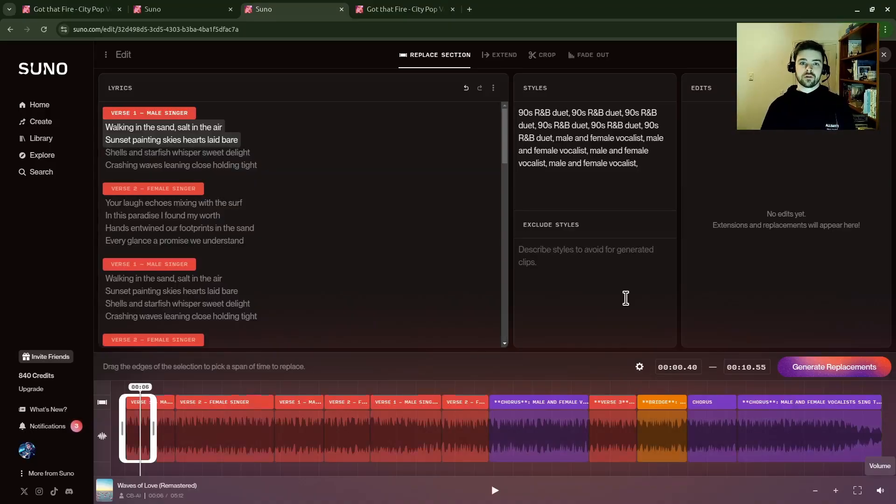
{"action": "left_click", "coordinate": [164, 8]}
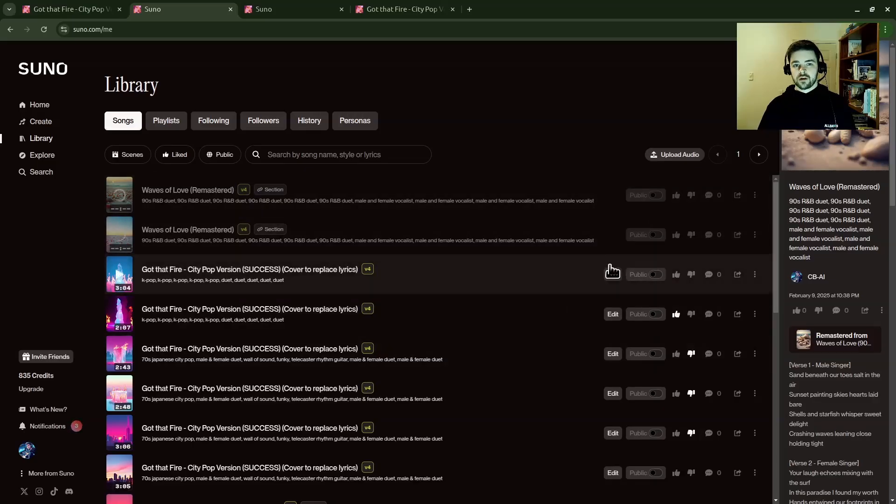
{"action": "left_click", "coordinate": [616, 251]}
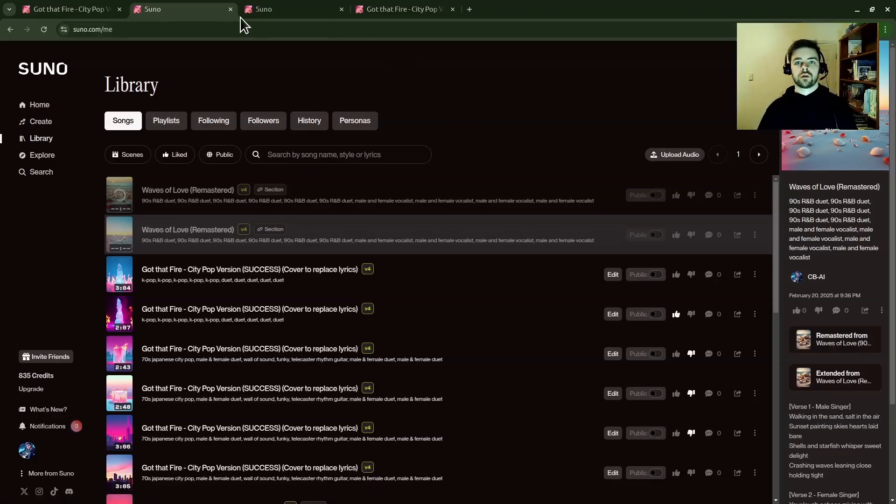
{"action": "left_click", "coordinate": [290, 11]}
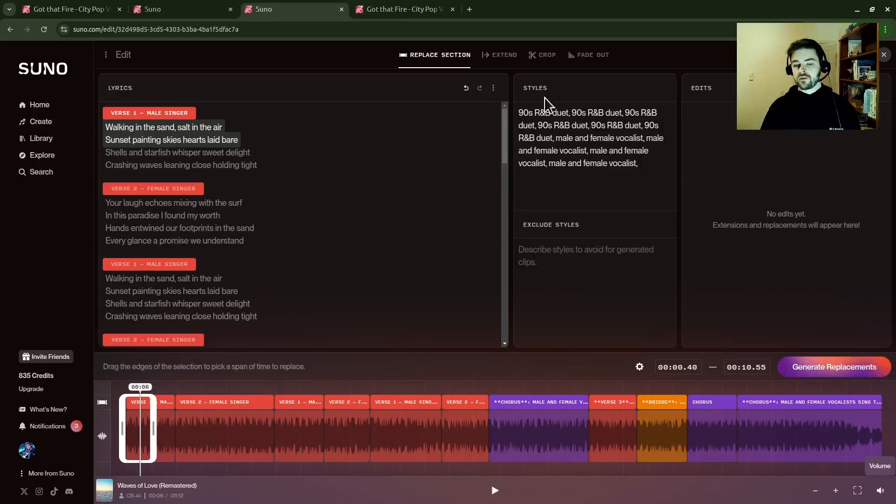
- Switch to extending the song and add the tag "[End: Abruptly]" below the final chorus lyrics
{"action": "left_click", "coordinate": [496, 64]}
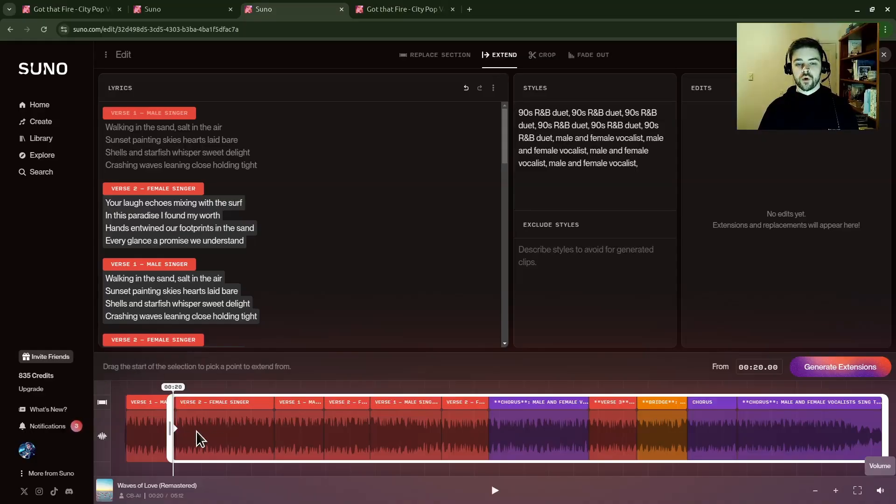
{"action": "left_click_drag", "start_coordinate": [169, 433], "coordinate": [737, 428]}
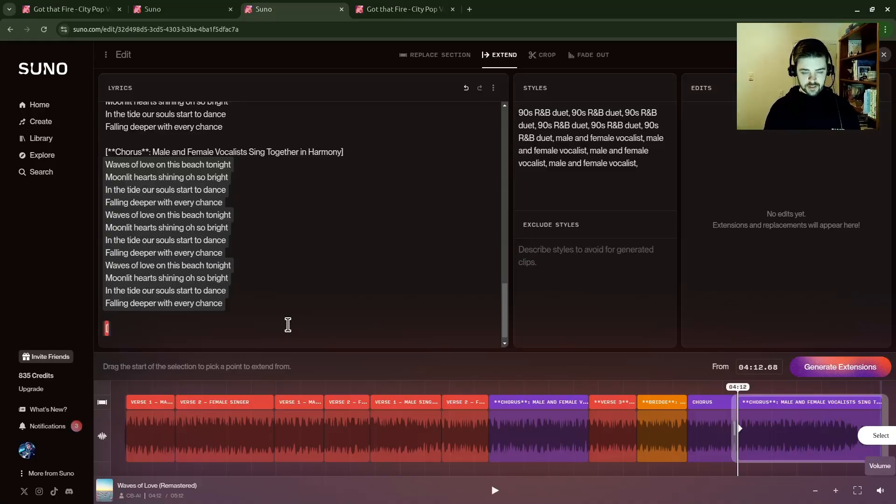
{"action": "type", "text": "E"}
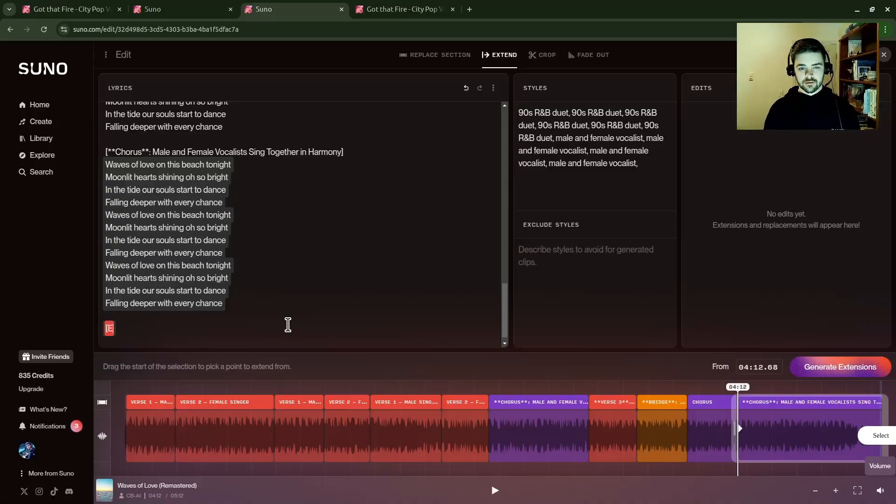
{"action": "type", "text": "nd"}
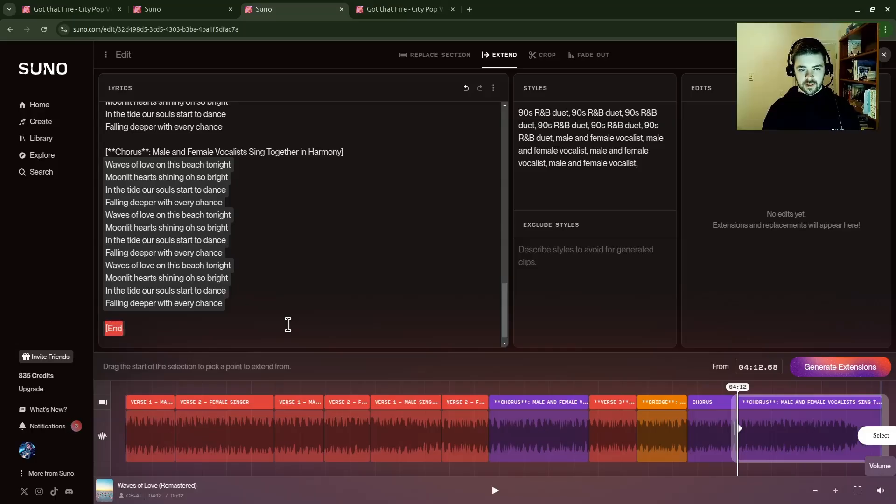
{"action": "type", "text": ": Abruptly]"}
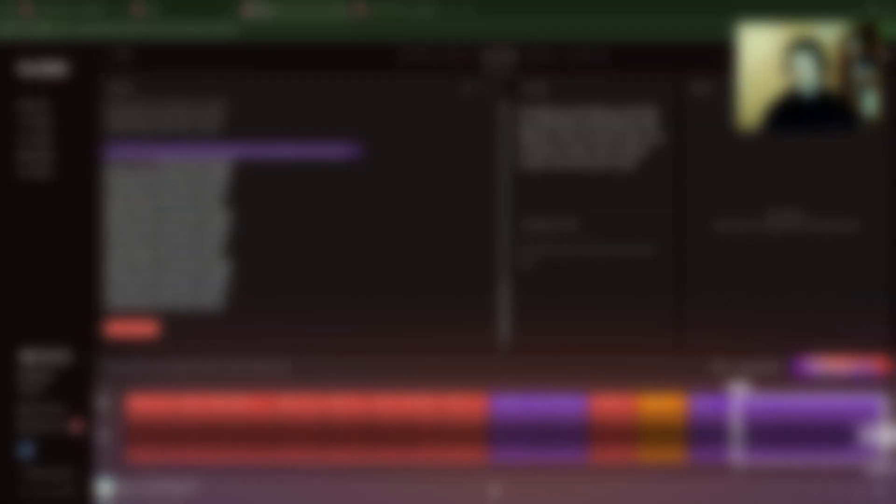
- Set the extension to start from 04:58.05 and generate the extensions
{"action": "left_click_drag", "start_coordinate": [738, 429], "coordinate": [849, 434]}
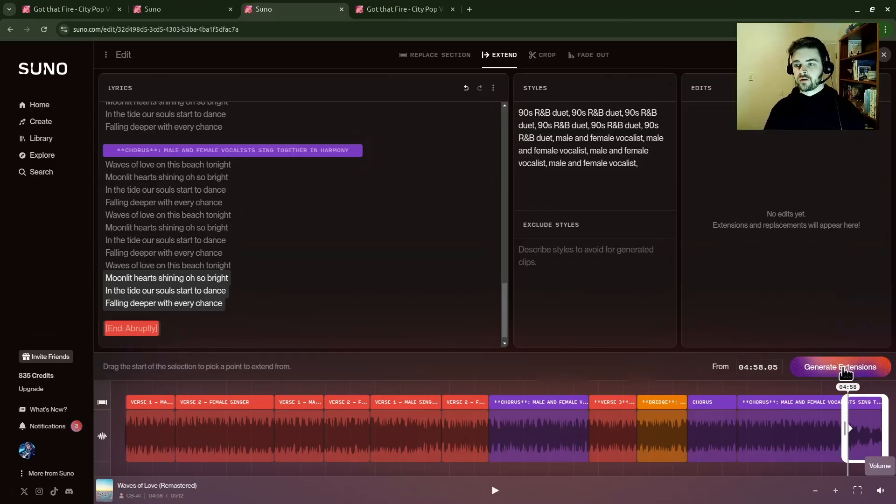
{"action": "left_click", "coordinate": [860, 367]}
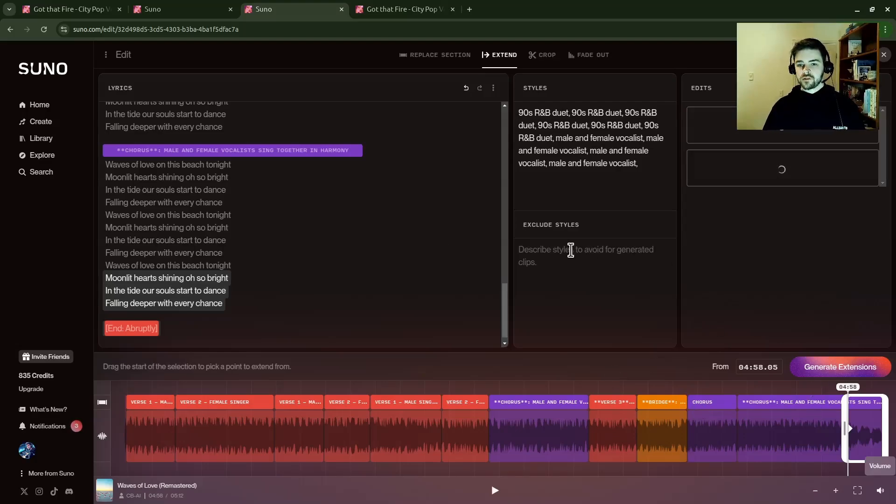
- Preview Extension #2, look at the end of the aligned lyrics, and pause playback
{"action": "left_click_drag", "start_coordinate": [845, 428], "coordinate": [736, 447]}
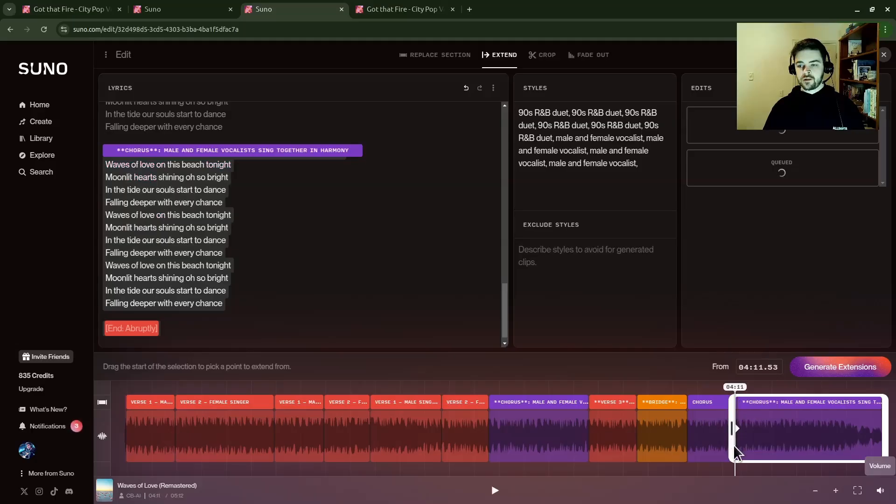
{"action": "left_click", "coordinate": [495, 490]}
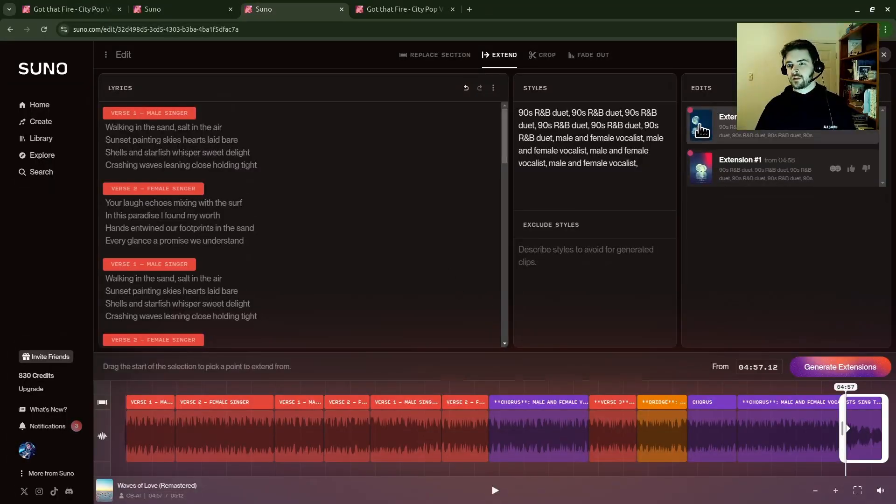
{"action": "left_click", "coordinate": [701, 130]}
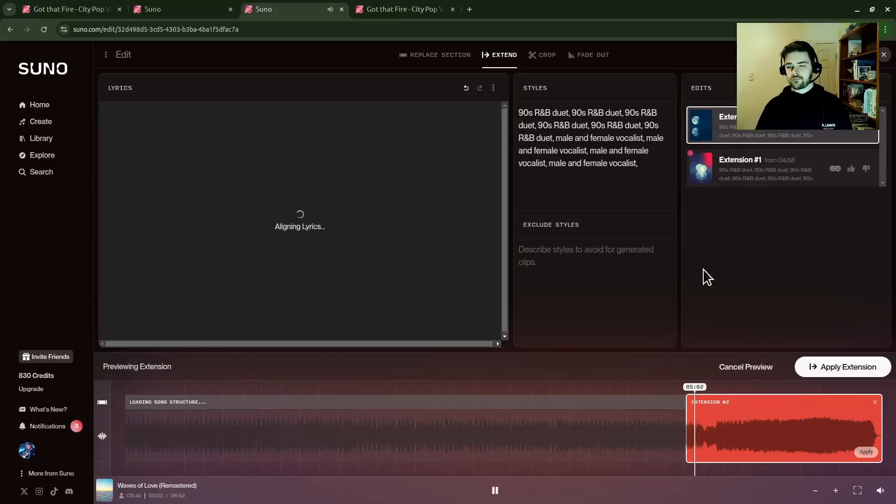
{"action": "scroll", "coordinate": [380, 233], "scroll_direction": "down", "scroll_amount": 3}
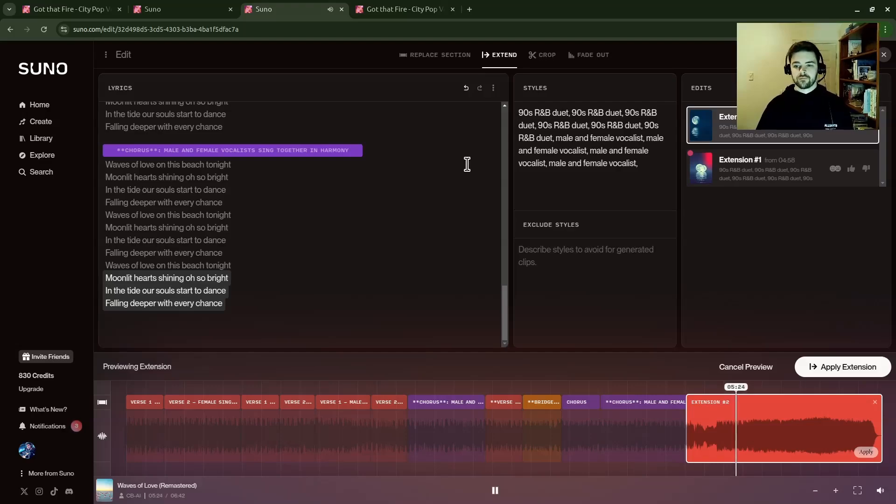
{"action": "left_click", "coordinate": [495, 492]}
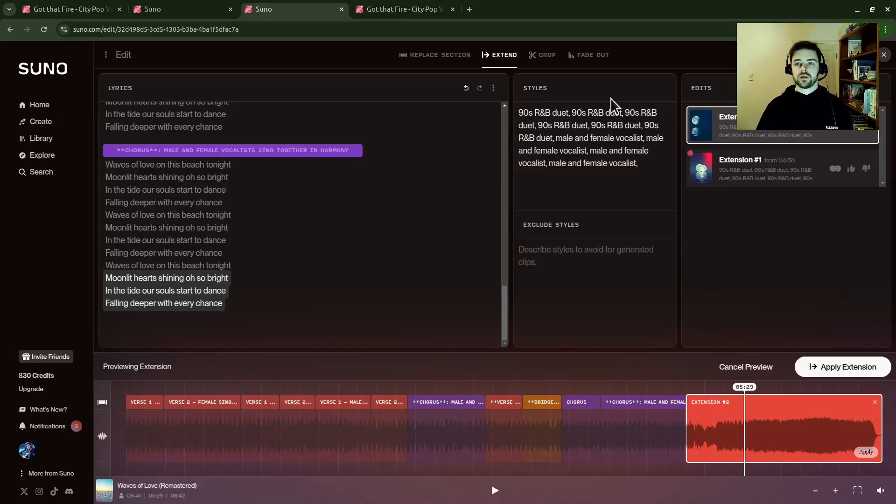
- Try a crop span from 00:00.00 to 04:11.14 and a fade-out start at the very end of the song
{"action": "left_click", "coordinate": [541, 56]}
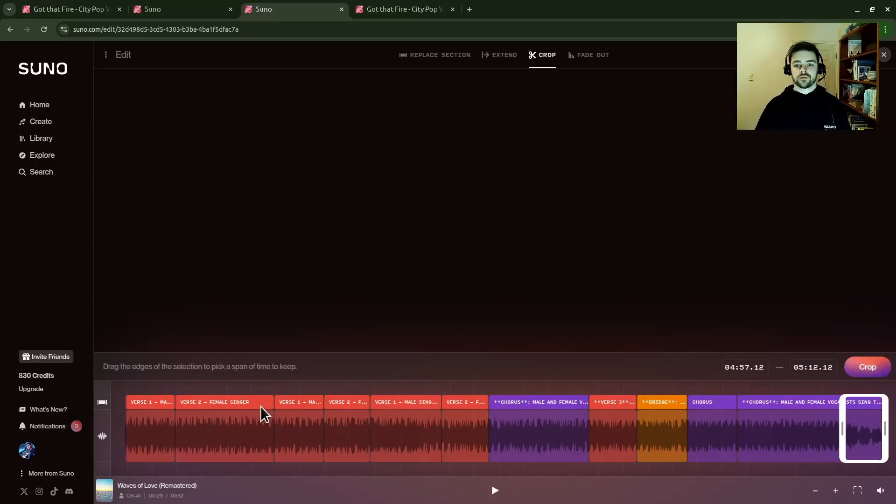
{"action": "left_click_drag", "start_coordinate": [842, 427], "coordinate": [696, 428]}
{"action": "left_click_drag", "start_coordinate": [780, 425], "coordinate": [119, 427]}
{"action": "left_click_drag", "start_coordinate": [785, 430], "coordinate": [735, 447]}
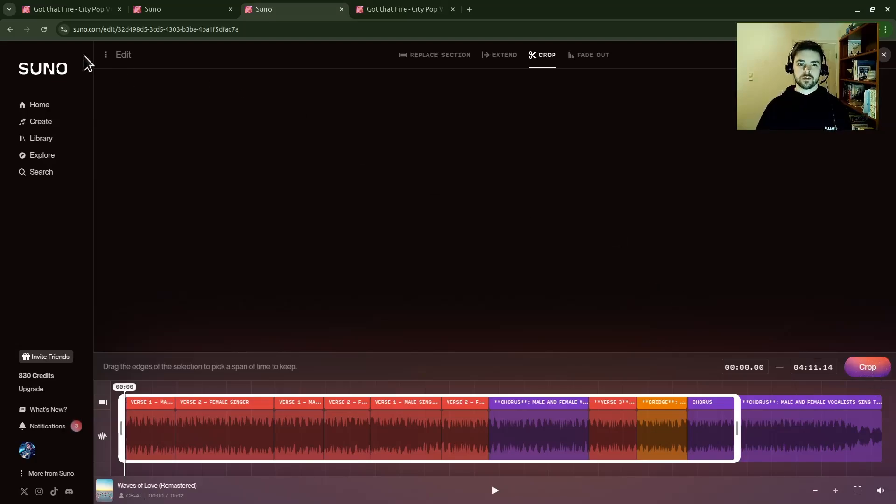
{"action": "left_click", "coordinate": [113, 55]}
{"action": "left_click", "coordinate": [114, 55]}
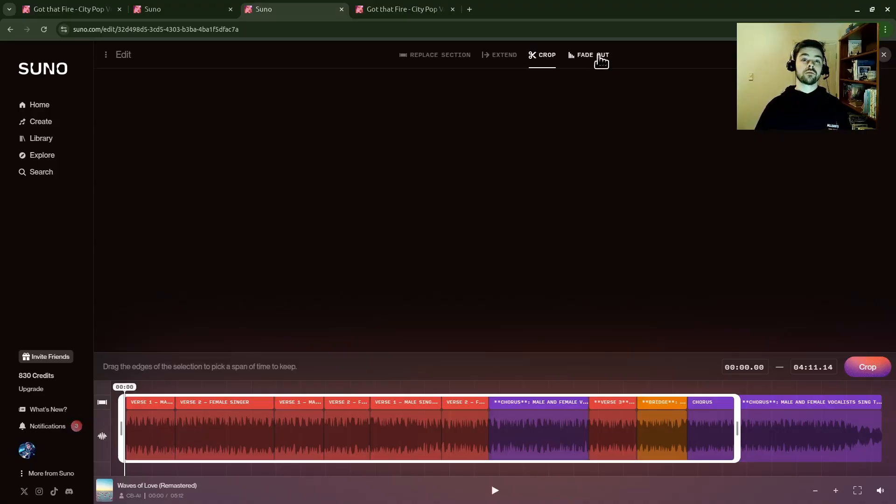
{"action": "left_click", "coordinate": [602, 58]}
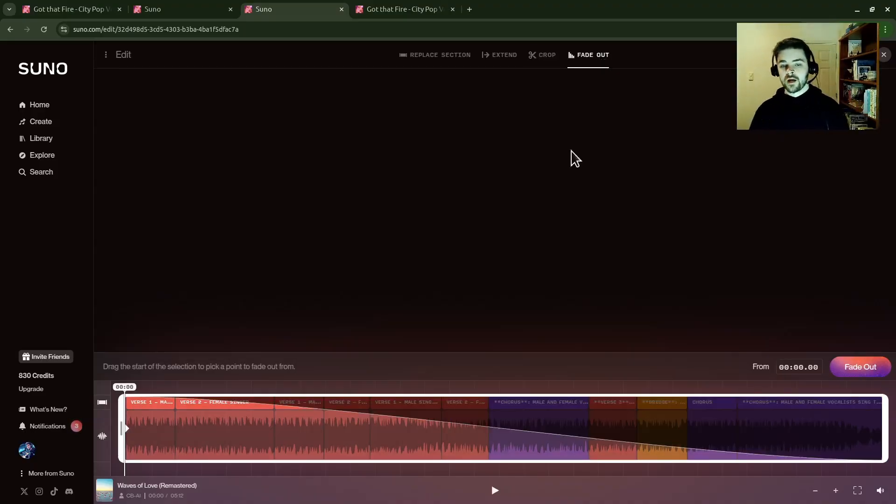
{"action": "left_click_drag", "start_coordinate": [120, 426], "coordinate": [882, 434]}
- Crop the song to the span from 00:00.00 to 04:11.91 and play the last seconds of the cropped version
{"action": "left_click", "coordinate": [542, 55]}
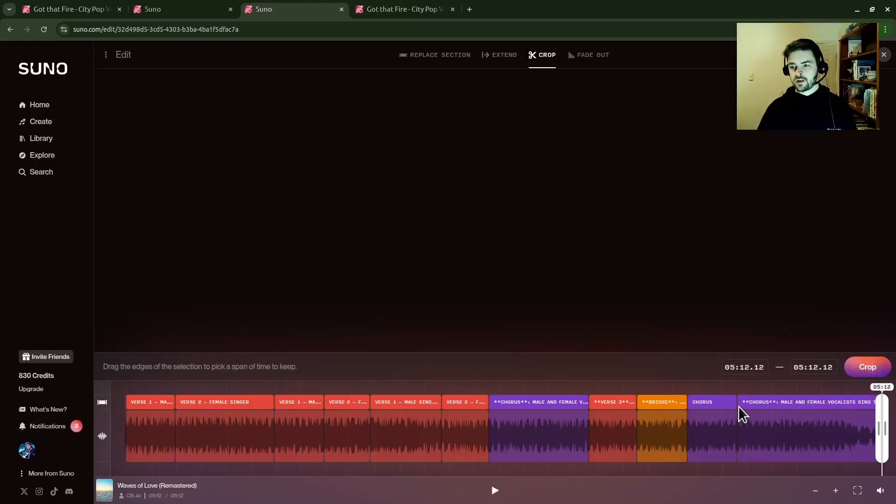
{"action": "left_click_drag", "start_coordinate": [891, 434], "coordinate": [164, 452]}
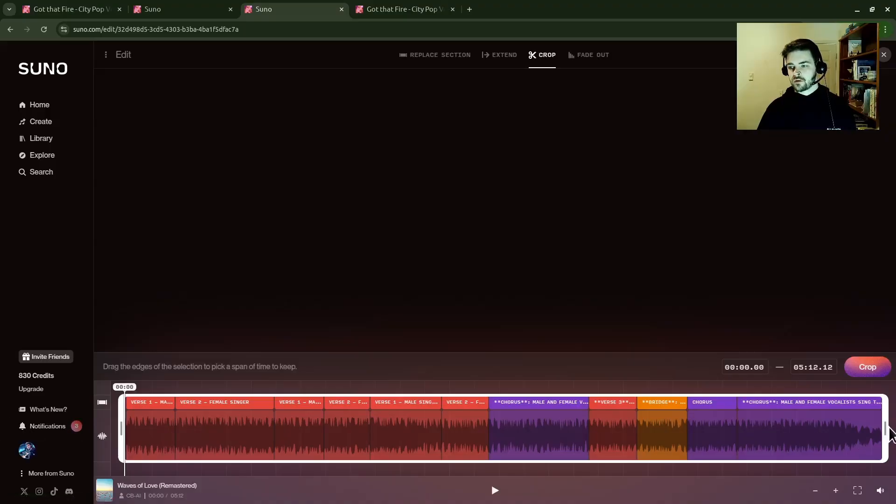
{"action": "left_click_drag", "start_coordinate": [887, 429], "coordinate": [736, 434]}
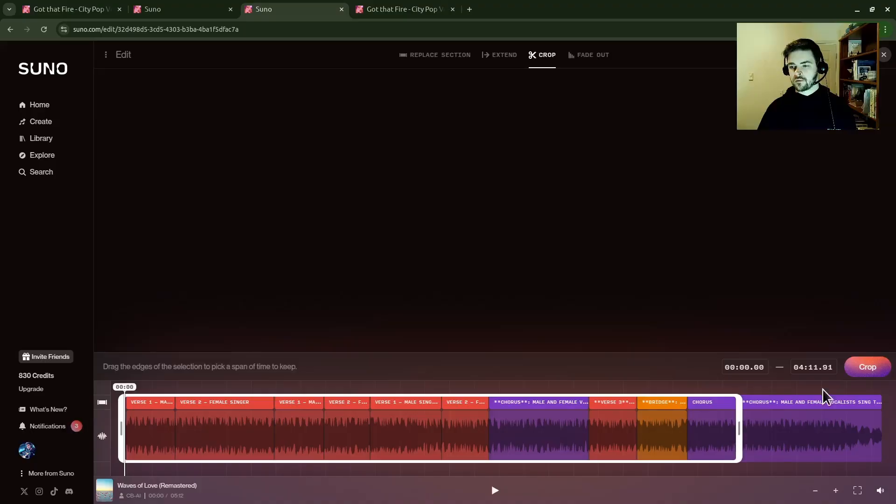
{"action": "left_click", "coordinate": [869, 367]}
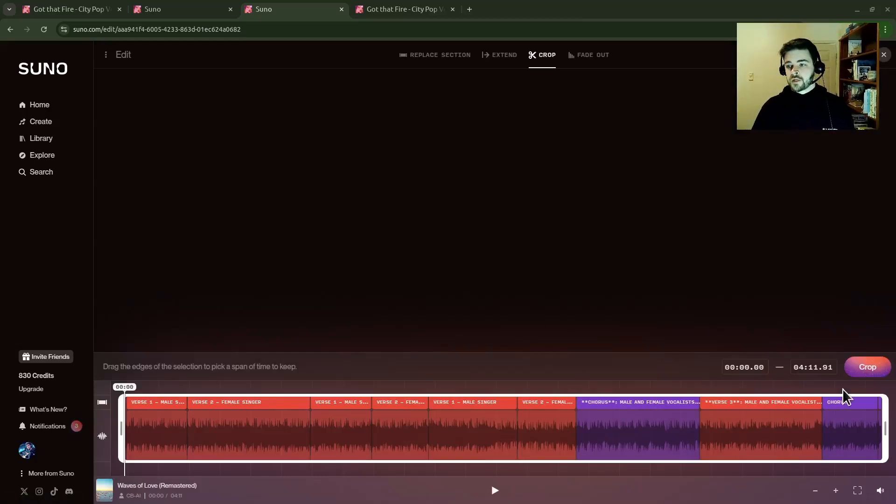
{"action": "left_click", "coordinate": [871, 388]}
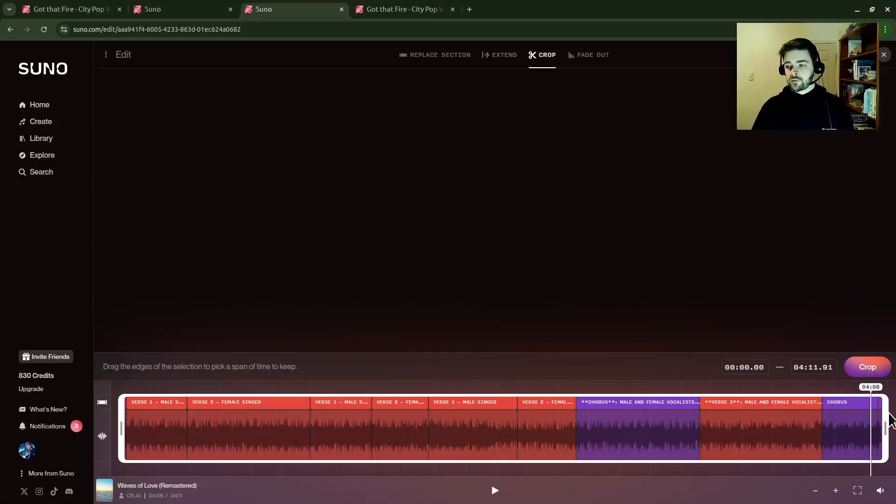
{"action": "key", "text": "space"}
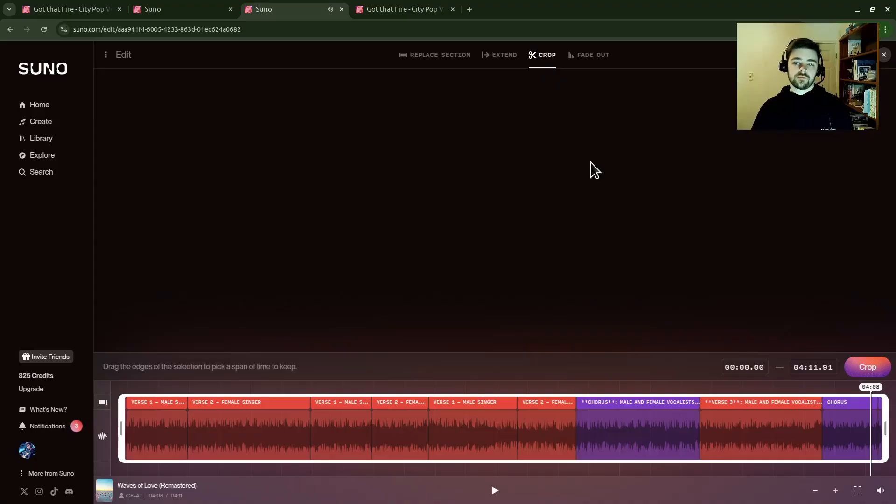
- Apply a fade-out to the cropped song starting at 03:52.02 in the closing chorus
{"action": "left_click", "coordinate": [572, 57]}
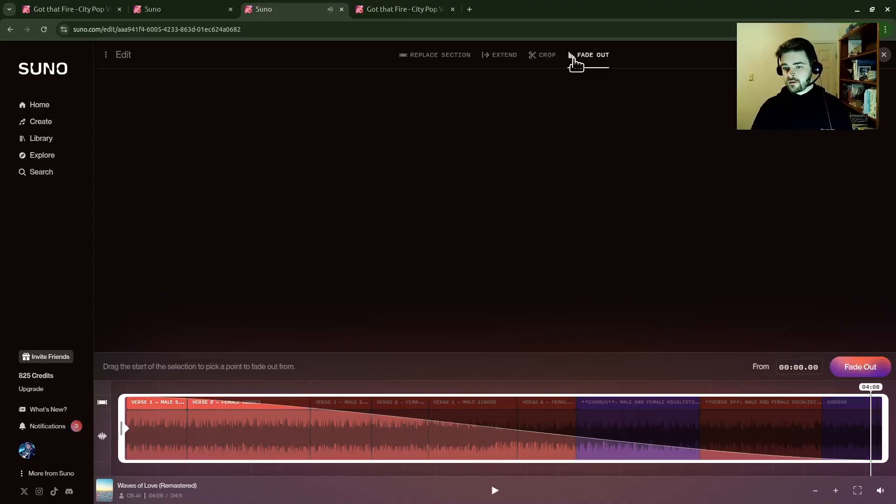
{"action": "left_click_drag", "start_coordinate": [122, 428], "coordinate": [844, 464]}
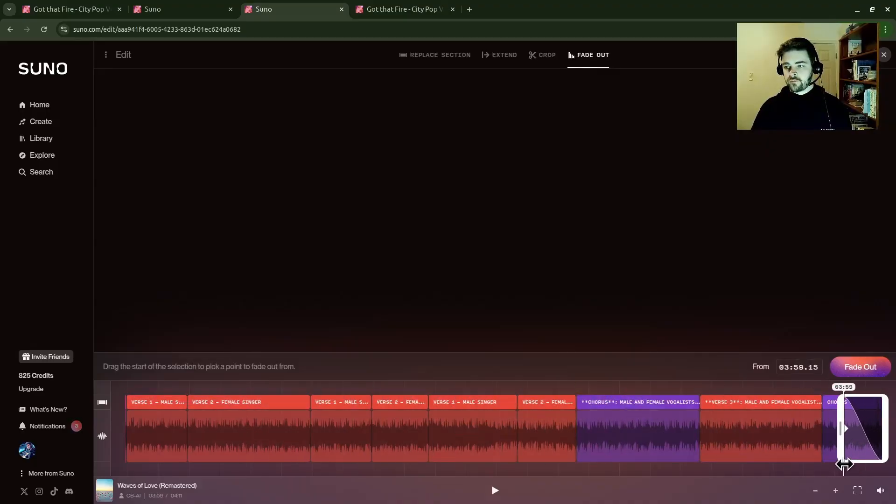
{"action": "left_click", "coordinate": [857, 369]}
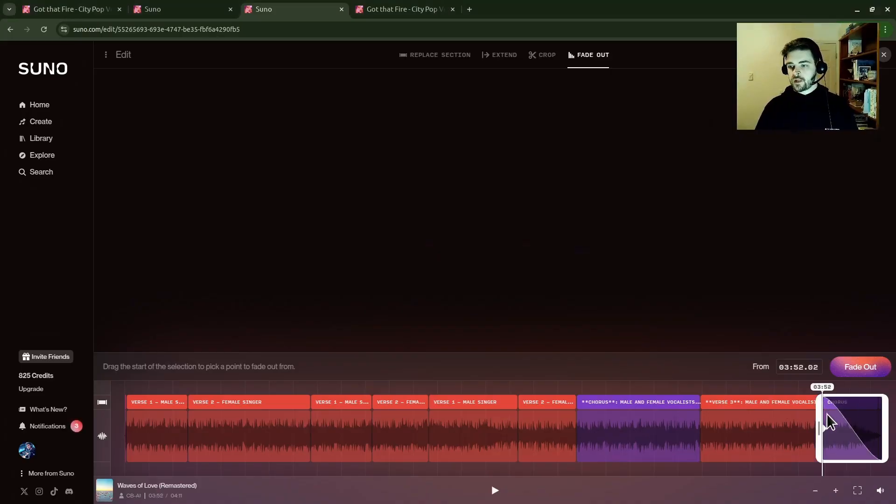
- Play the faded ending and check the workspace's song list for the resulting fade and crop versions
{"action": "left_click_drag", "start_coordinate": [828, 422], "coordinate": [826, 425]}
{"action": "left_click", "coordinate": [496, 492]}
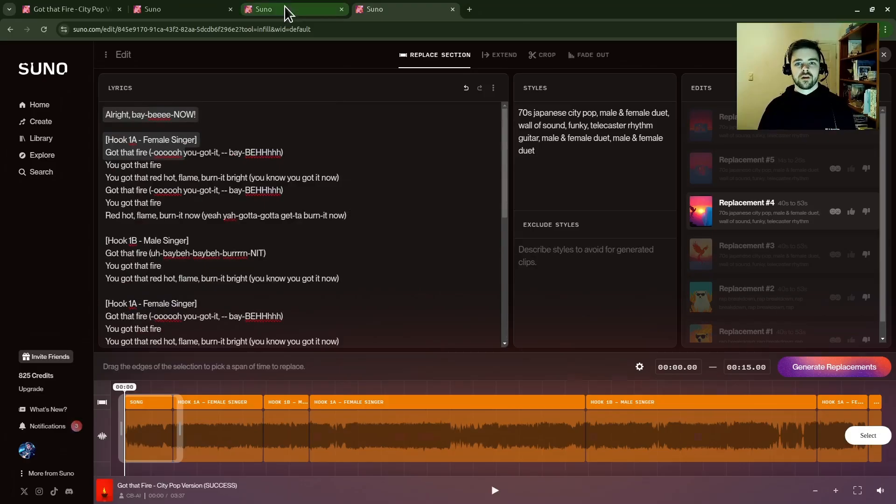
{"action": "left_click", "coordinate": [284, 6]}
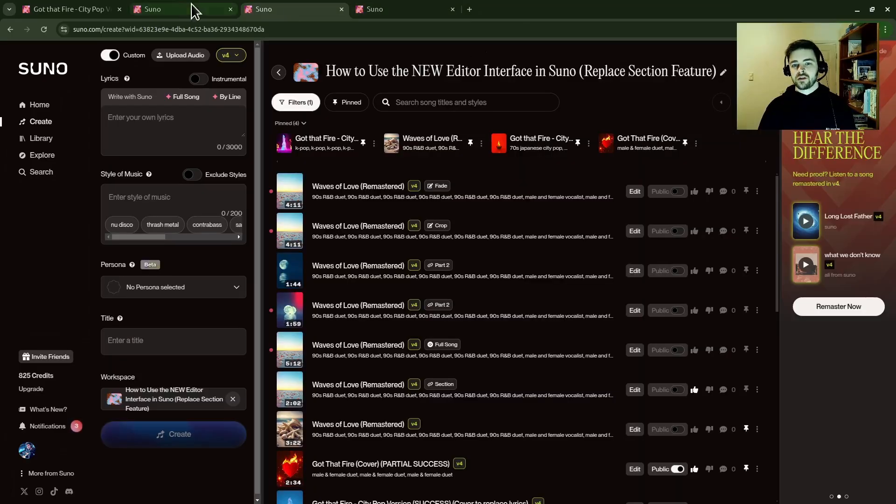